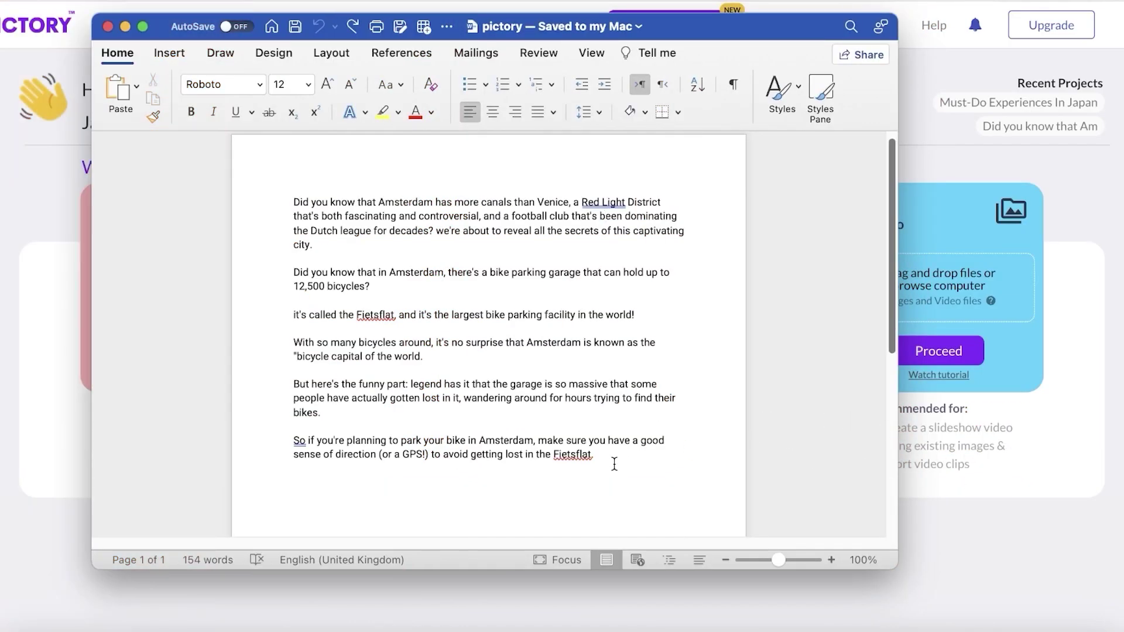
# Select the entire Amsterdam script in Word and copy it to the clipboard.
pyautogui.moveTo(614, 464); pyautogui.dragTo(291, 209)
pyautogui.rightClick(293, 209)
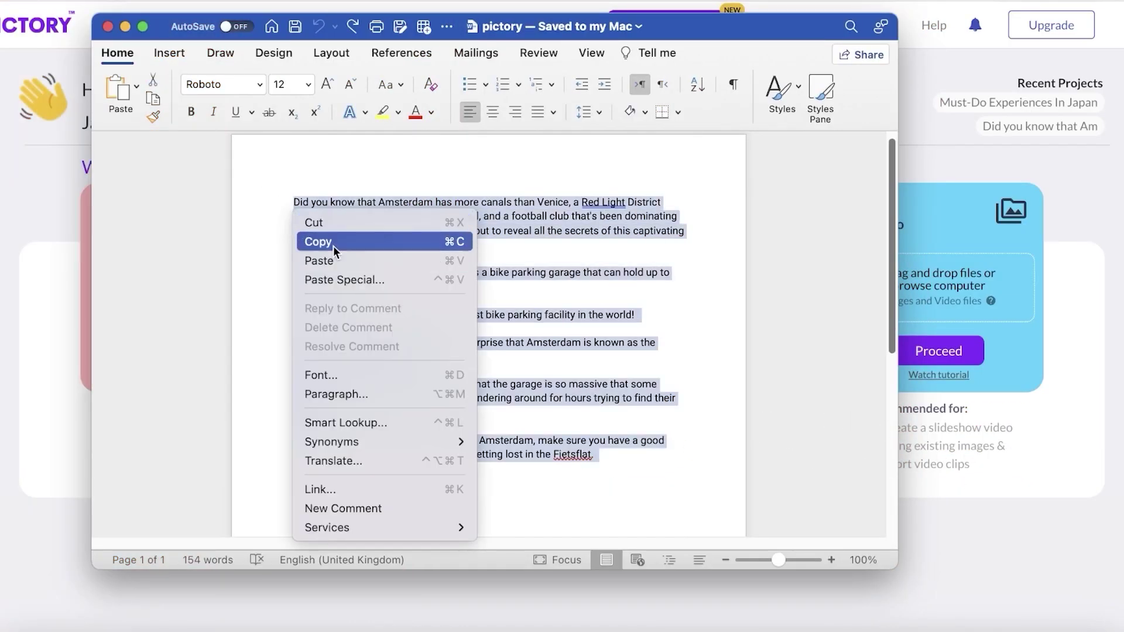
pyautogui.click(319, 242)
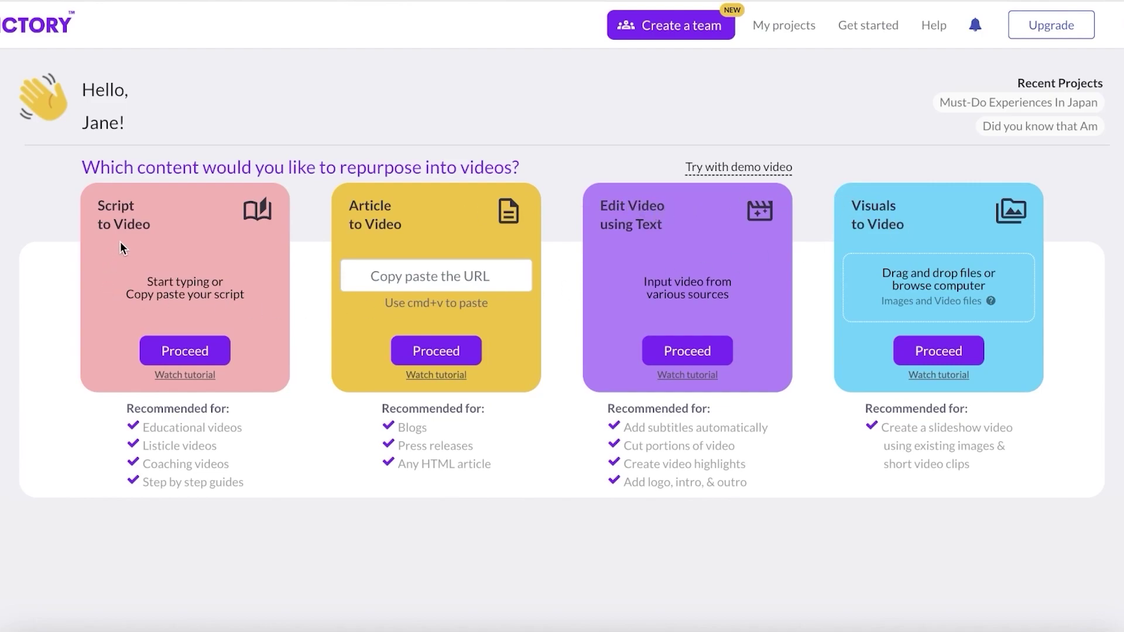
# Start a Script to Video project and paste the 871-character Amsterdam script into the editor.
pyautogui.click(181, 351)
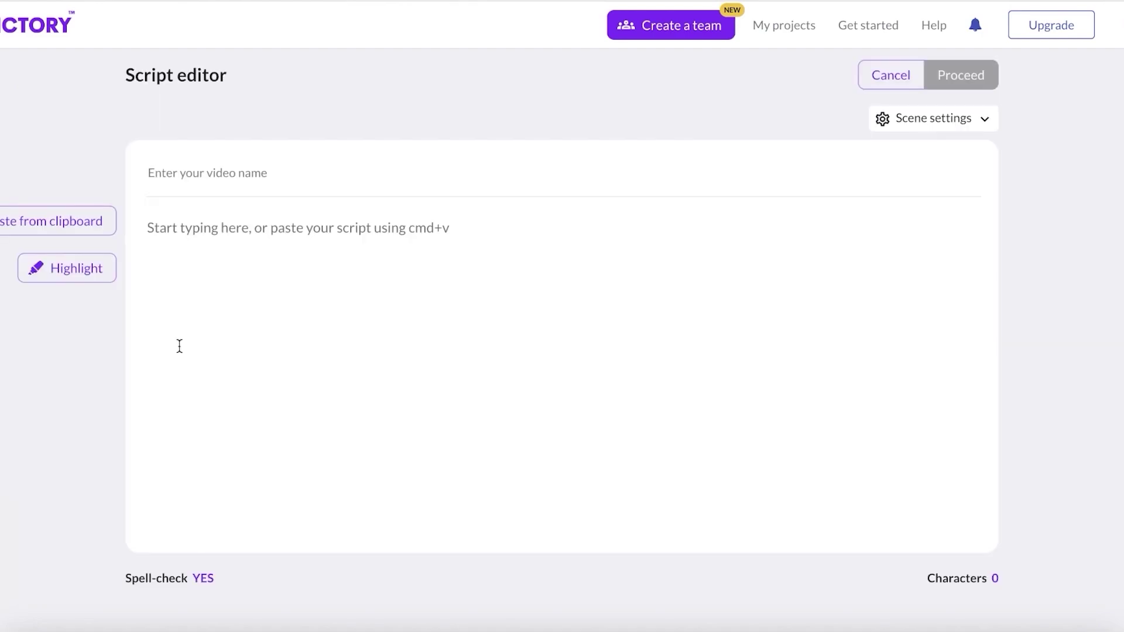
pyautogui.click(279, 227)
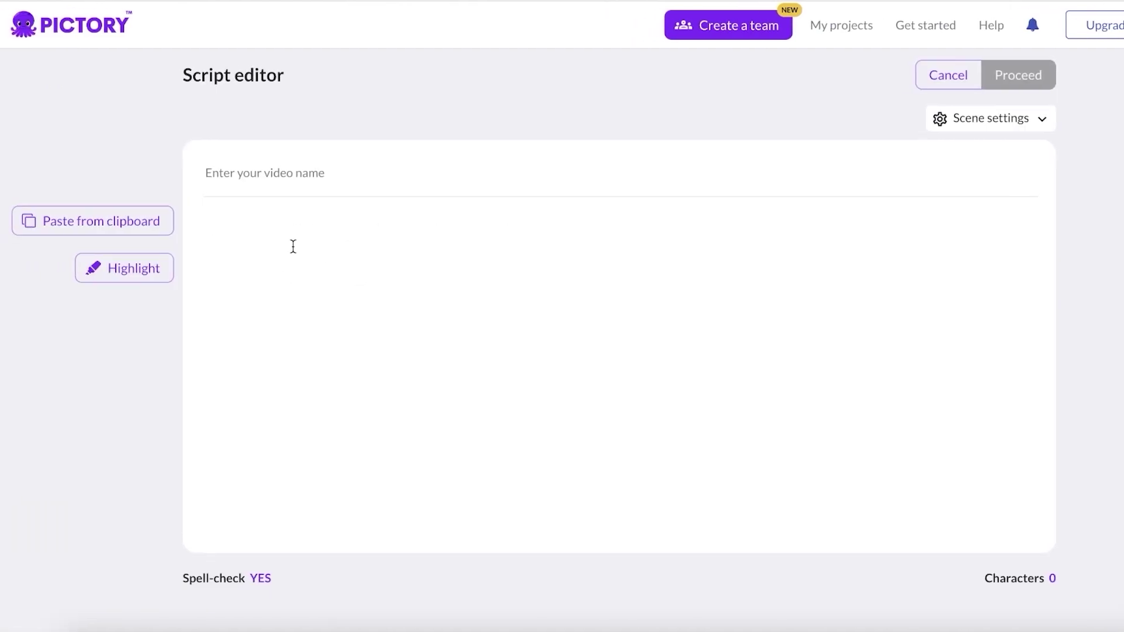
pyautogui.click(104, 225)
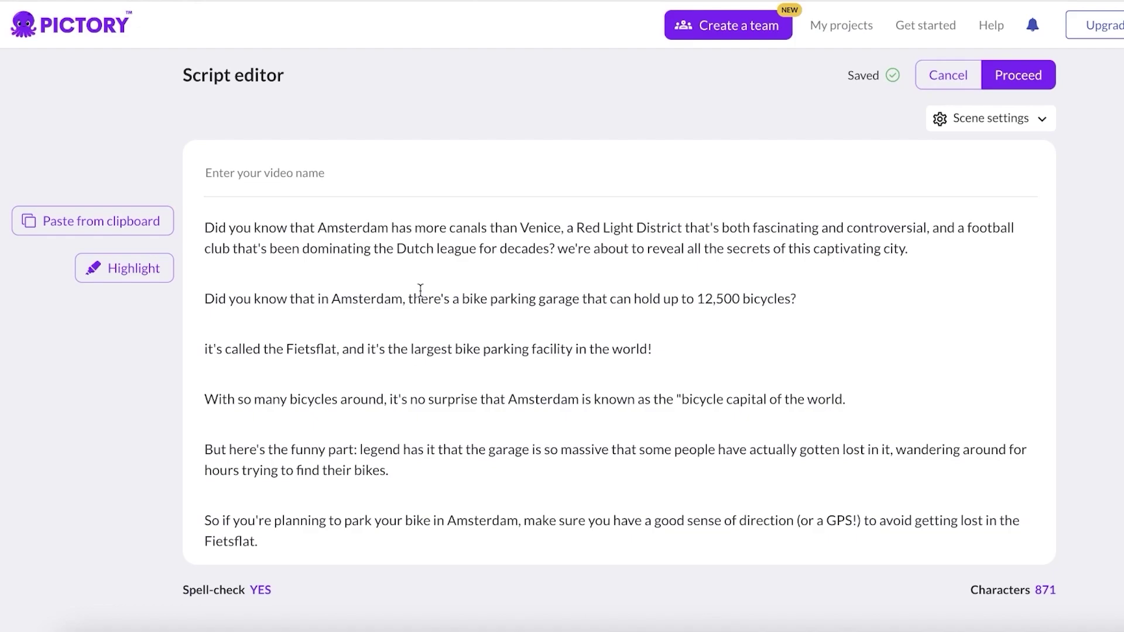
# Break the opening lines after "Venice,", "controversial," and "decades?".
pyautogui.click(567, 231)
pyautogui.press('Return')
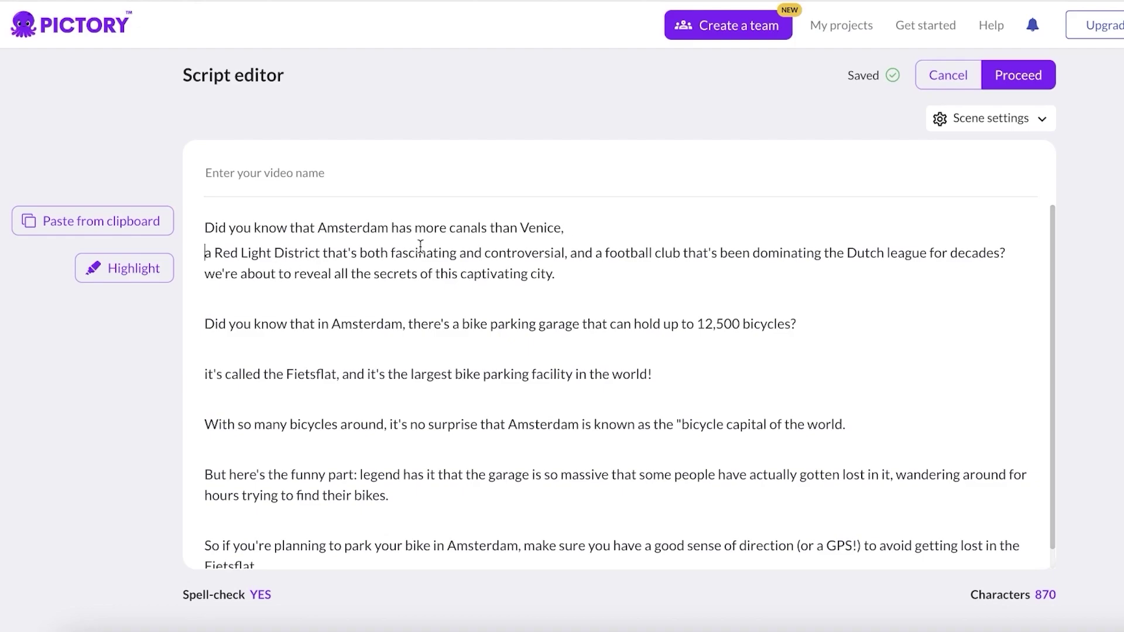
pyautogui.click(568, 253)
pyautogui.press('Return')
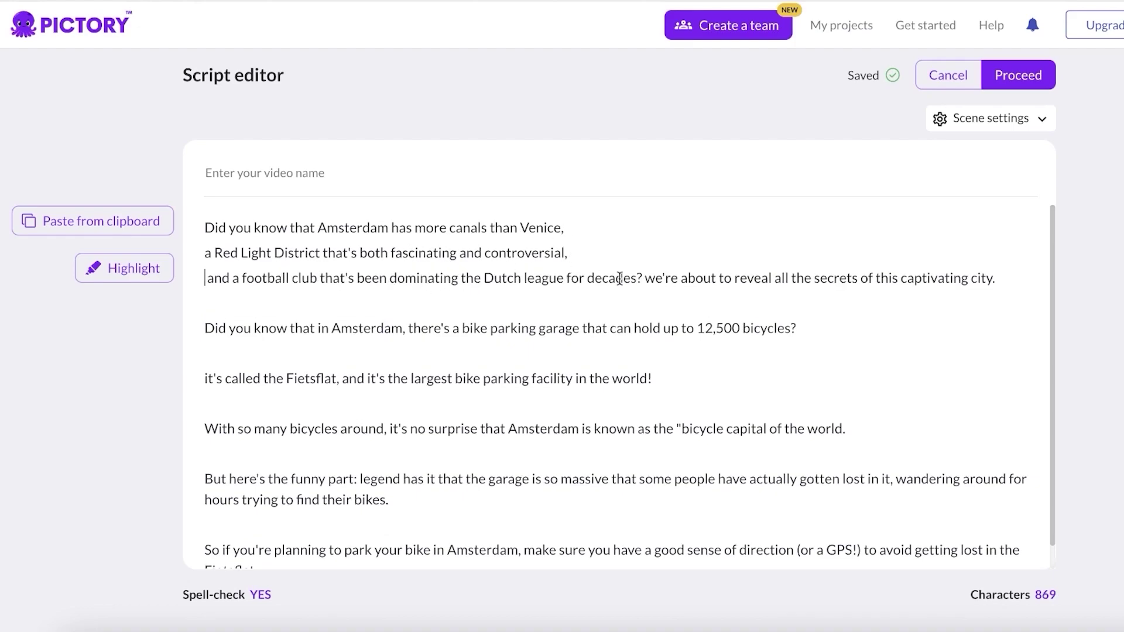
pyautogui.click(644, 279)
pyautogui.press('Return')
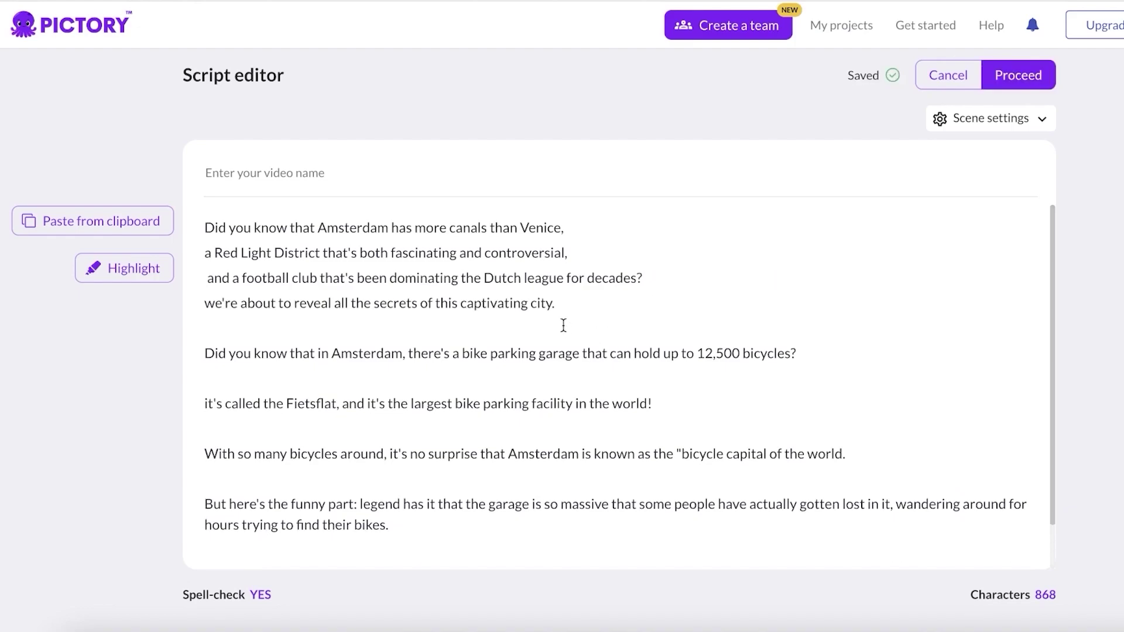
# Remove blank lines, change "Amsterdam," to "Amsterdam. .", and break after "Amsterdam" and "Fietsflat,".
pyautogui.click(206, 354)
pyautogui.press('BackSpace')
pyautogui.click(413, 329)
pyautogui.press('BackSpace')
pyautogui.press('BackSpace')
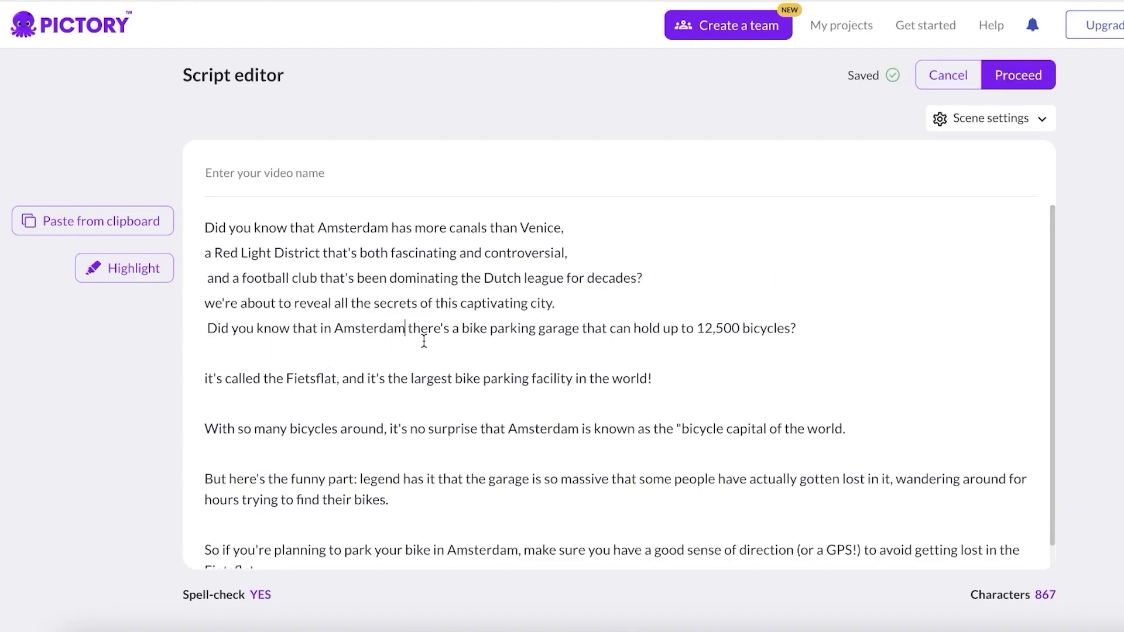
pyautogui.write('. .')
pyautogui.press('Return')
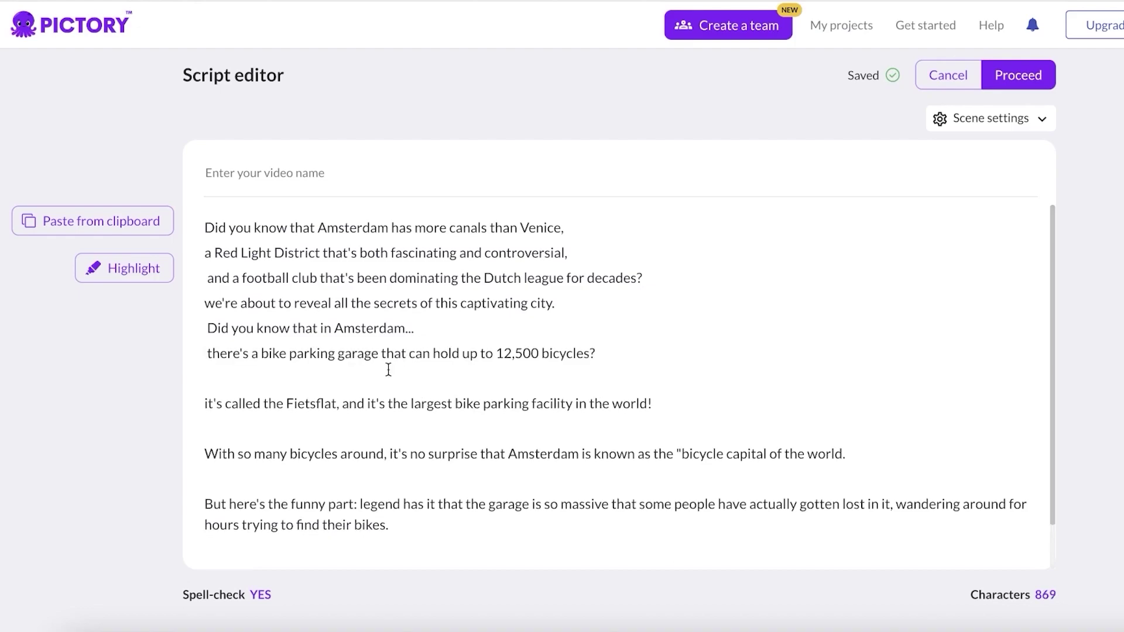
pyautogui.click(206, 404)
pyautogui.press('BackSpace')
pyautogui.click(343, 403)
pyautogui.press('Return')
pyautogui.click(207, 454)
pyautogui.press('BackSpace')
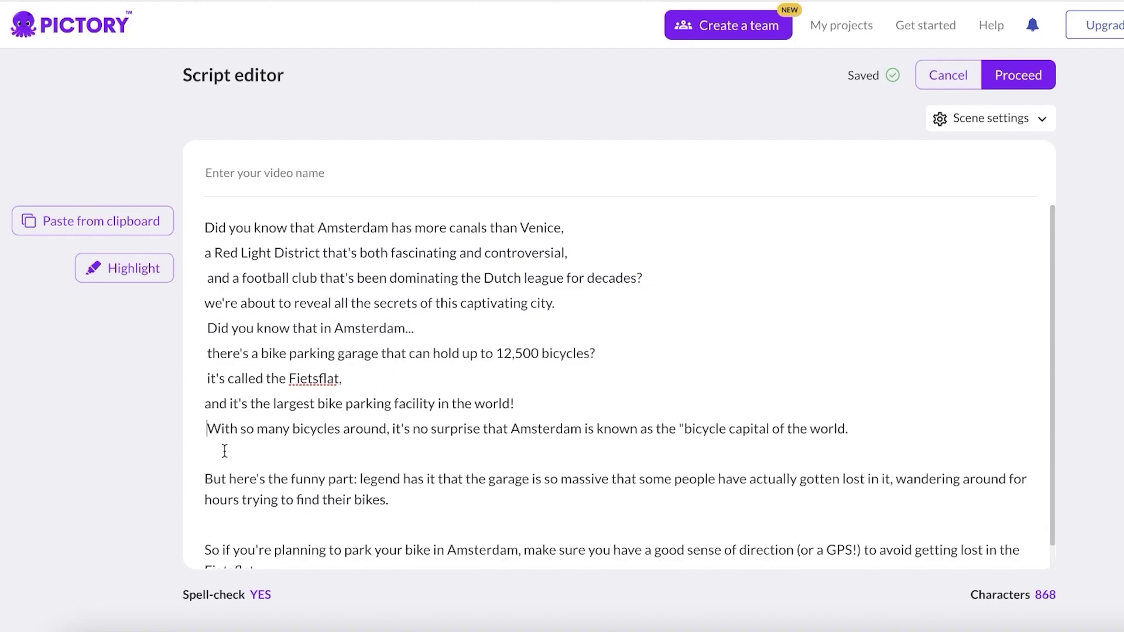
# Delete the last two paragraphs and the stray quote before "bicycle".
pyautogui.scroll(-1, 476, 382)
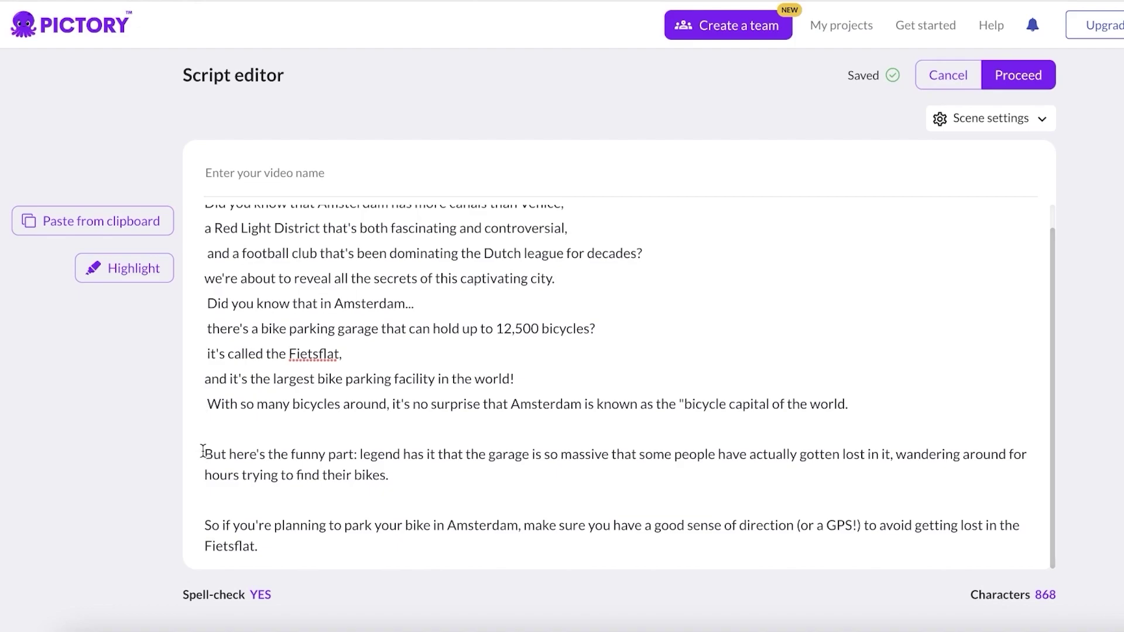
pyautogui.moveTo(203, 452); pyautogui.dragTo(203, 476)
pyautogui.press('BackSpace')
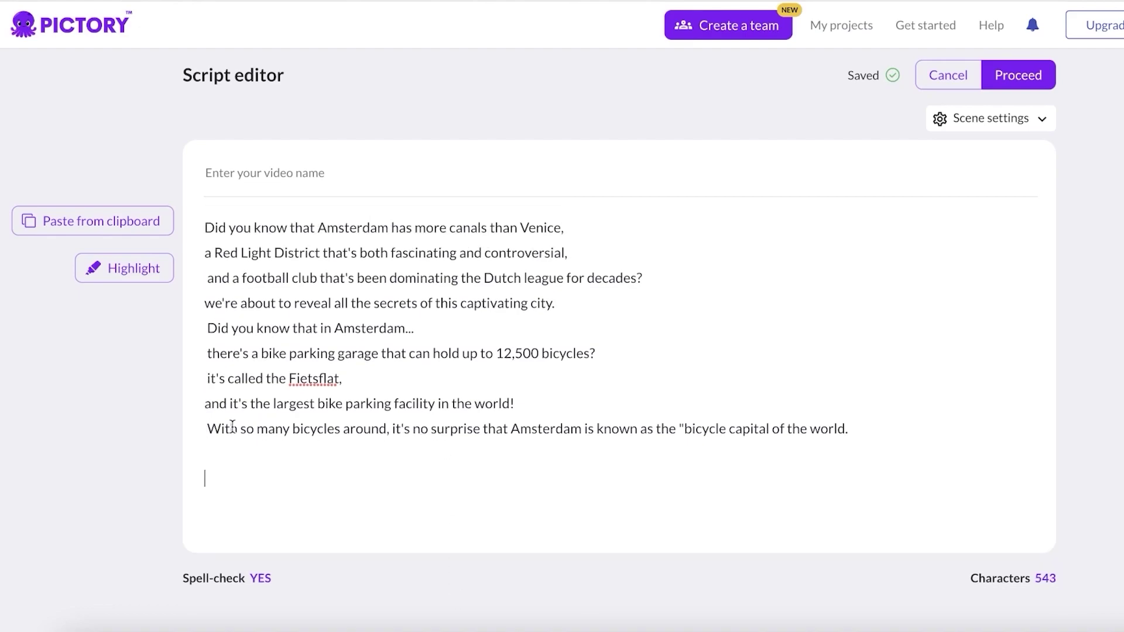
pyautogui.click(496, 455)
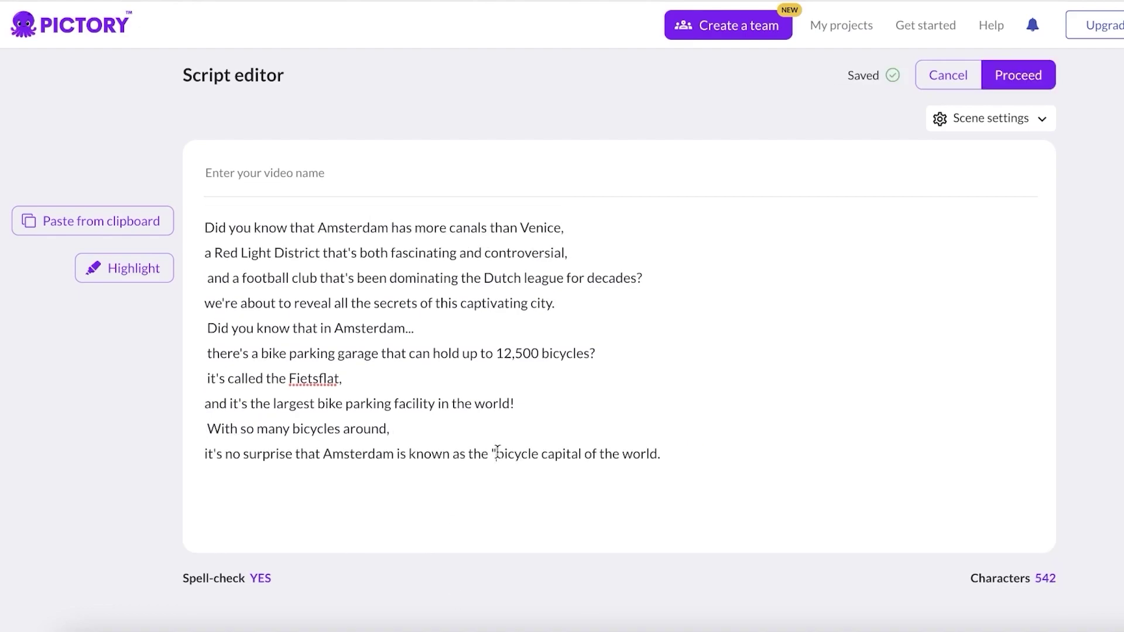
pyautogui.press('BackSpace')
pyautogui.click(683, 451)
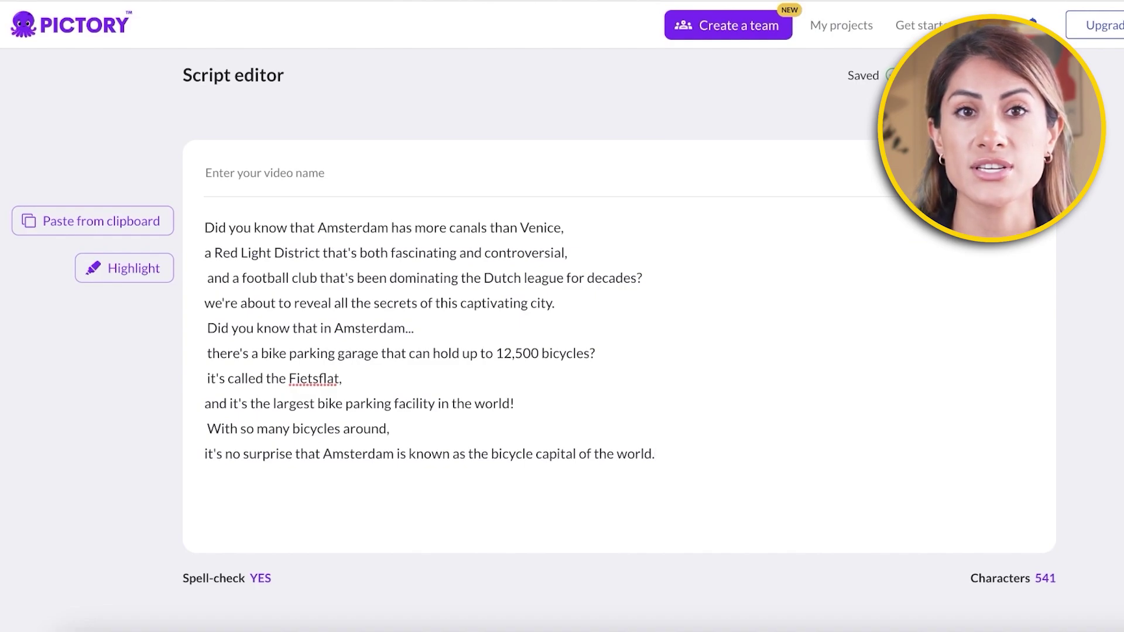
# Proceed from the script, browse the template library, and pick the Standard template.
pyautogui.click(990, 75)
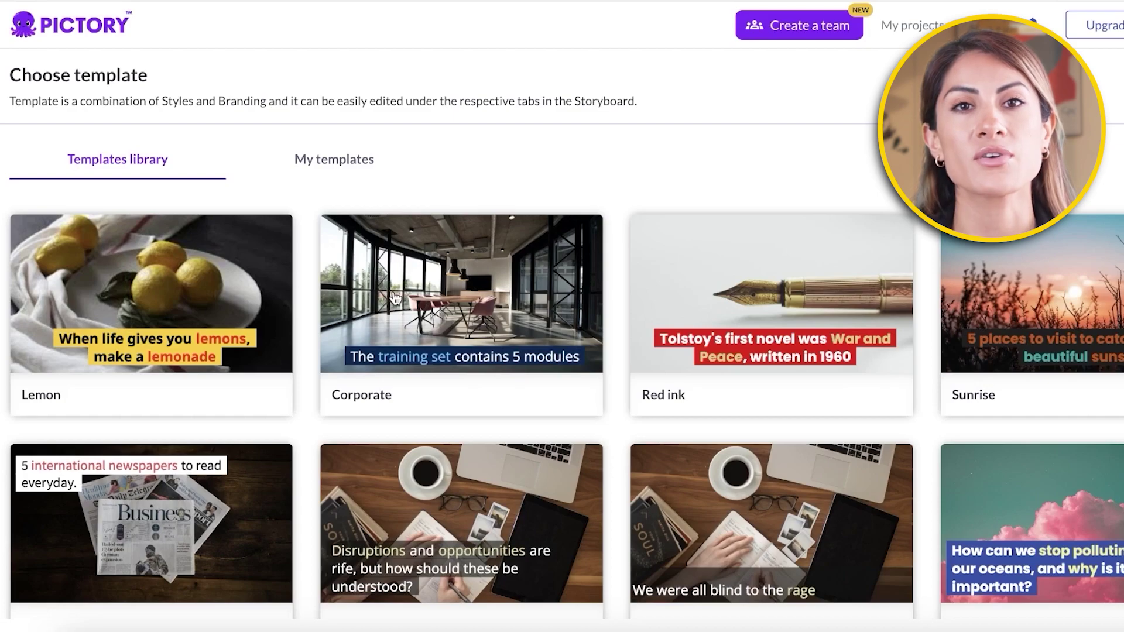
pyautogui.scroll(-2, 395, 298)
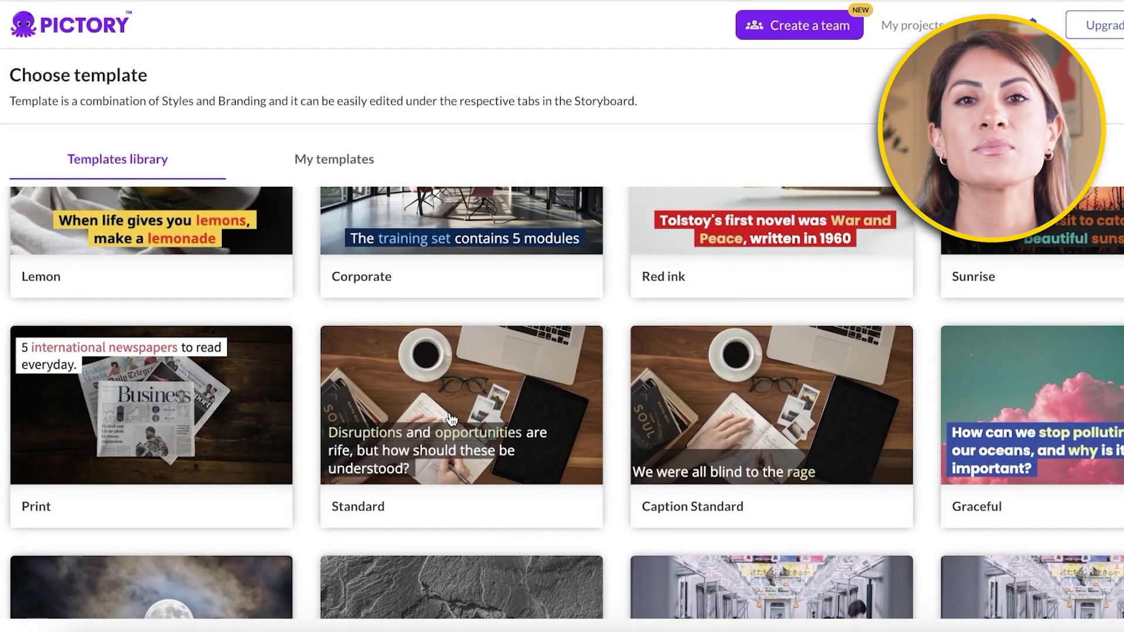
pyautogui.scroll(2, 234, 314)
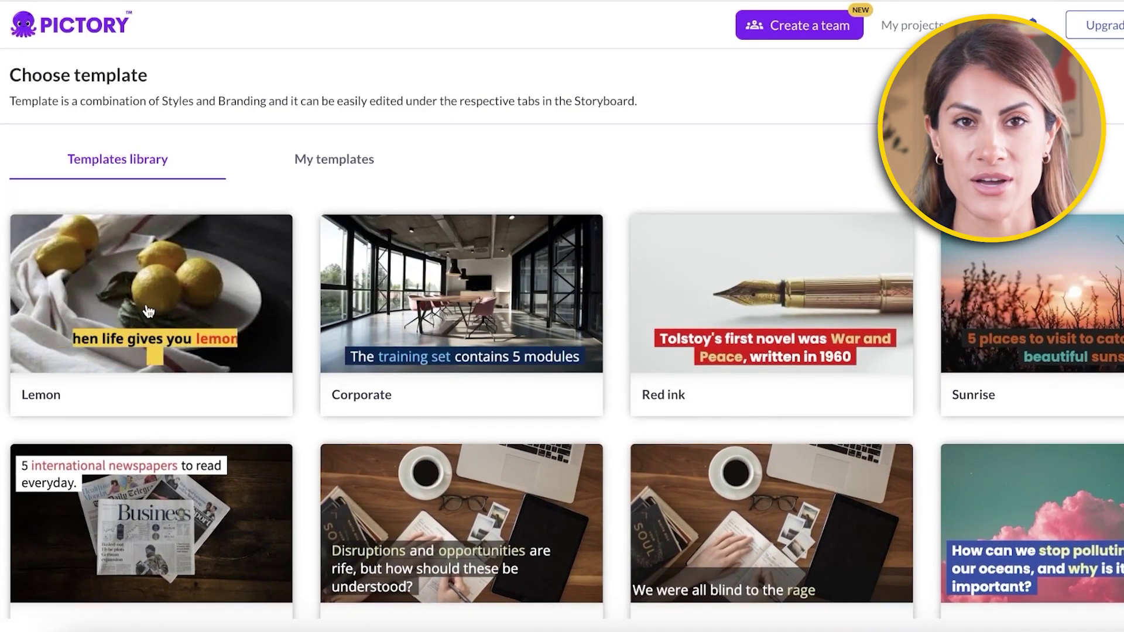
pyautogui.scroll(-6, 921, 363)
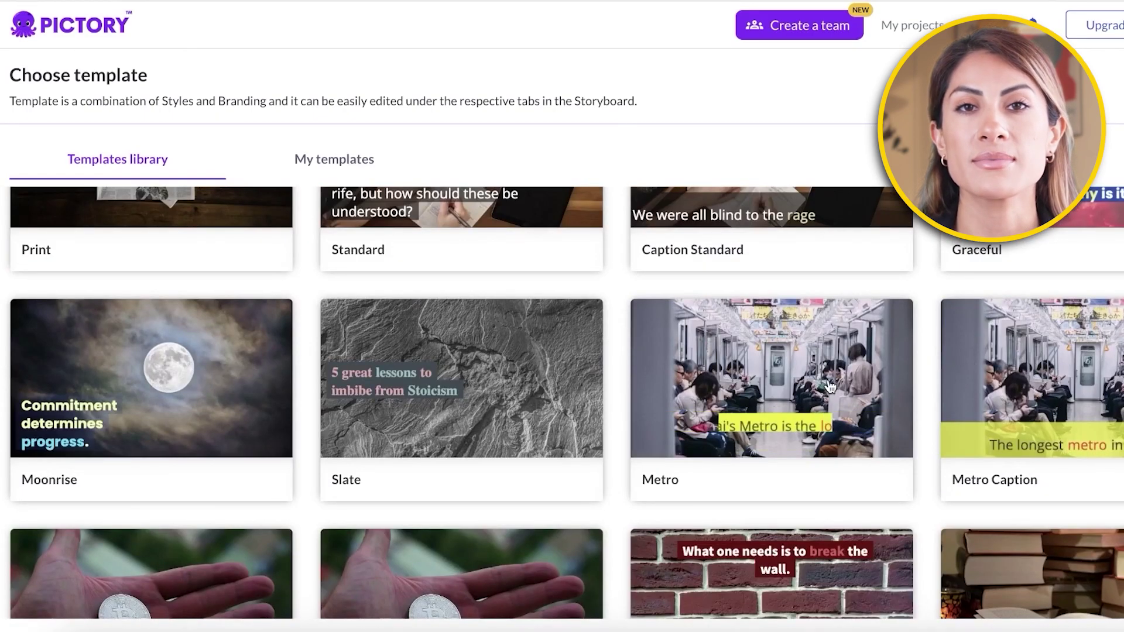
pyautogui.scroll(-1, 829, 387)
pyautogui.scroll(-5, 476, 306)
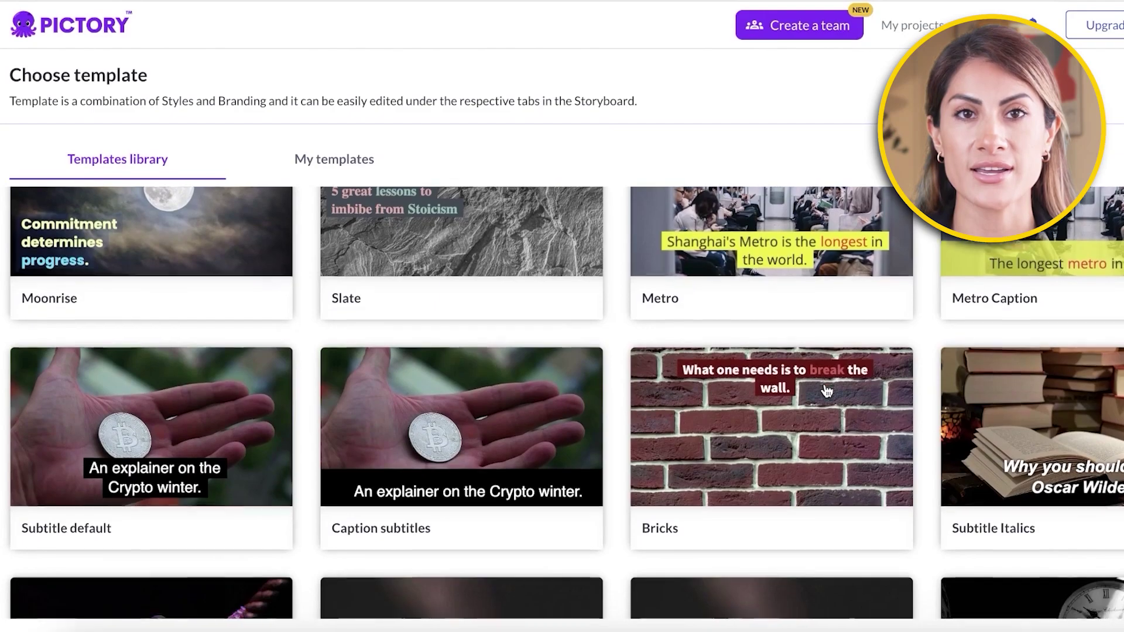
pyautogui.scroll(-9, 476, 307)
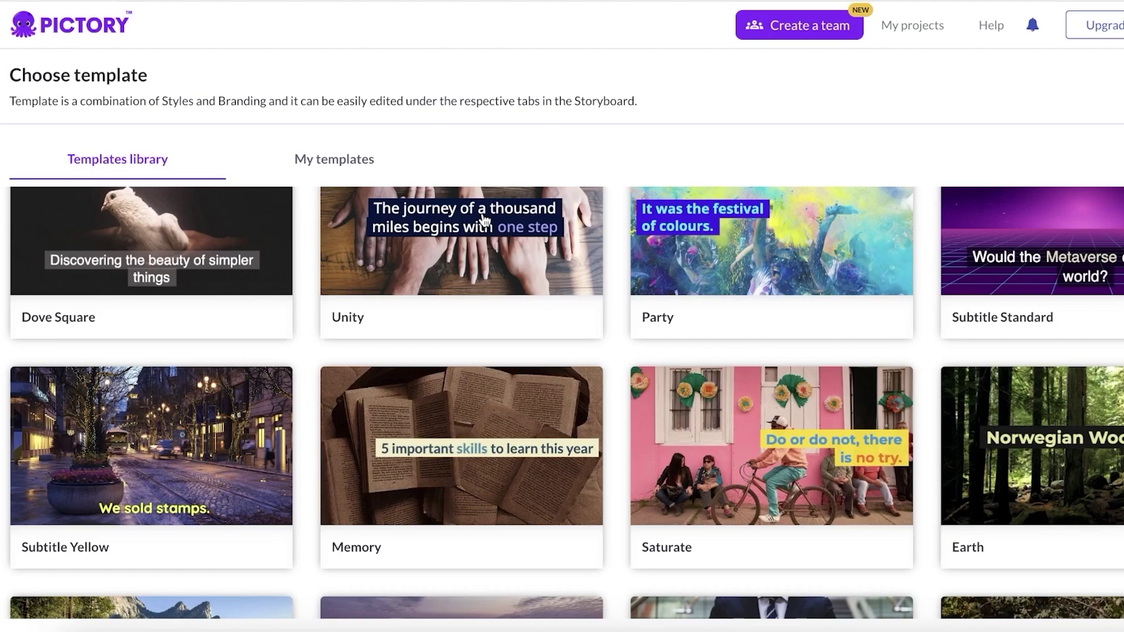
pyautogui.scroll(9, 483, 220)
pyautogui.scroll(-3, 435, 319)
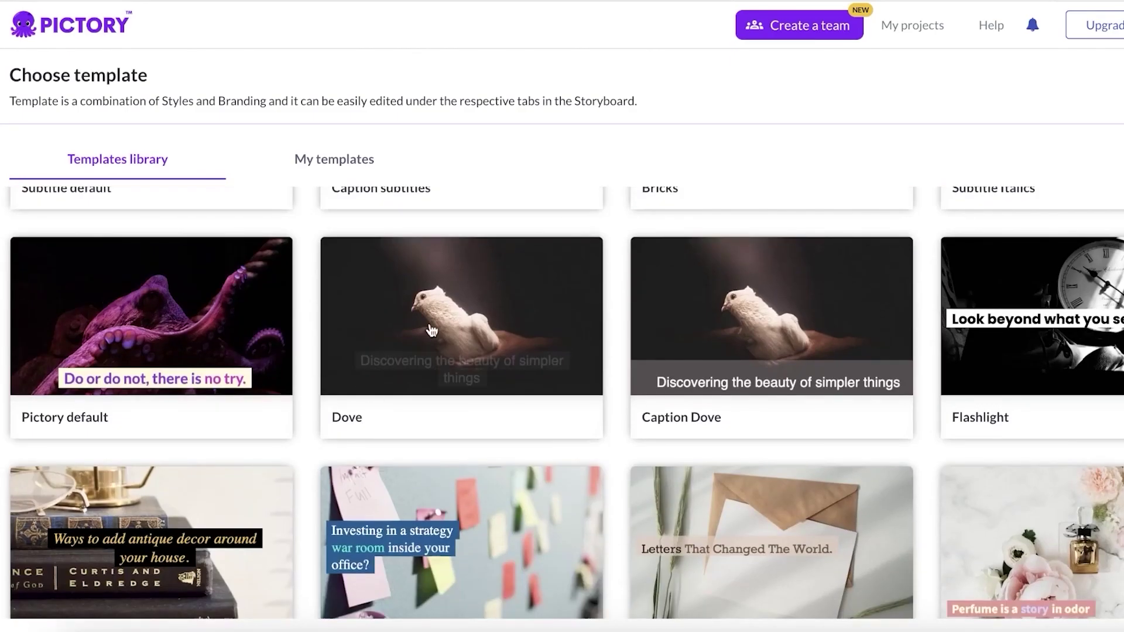
pyautogui.scroll(3, 435, 318)
pyautogui.scroll(-15, 494, 396)
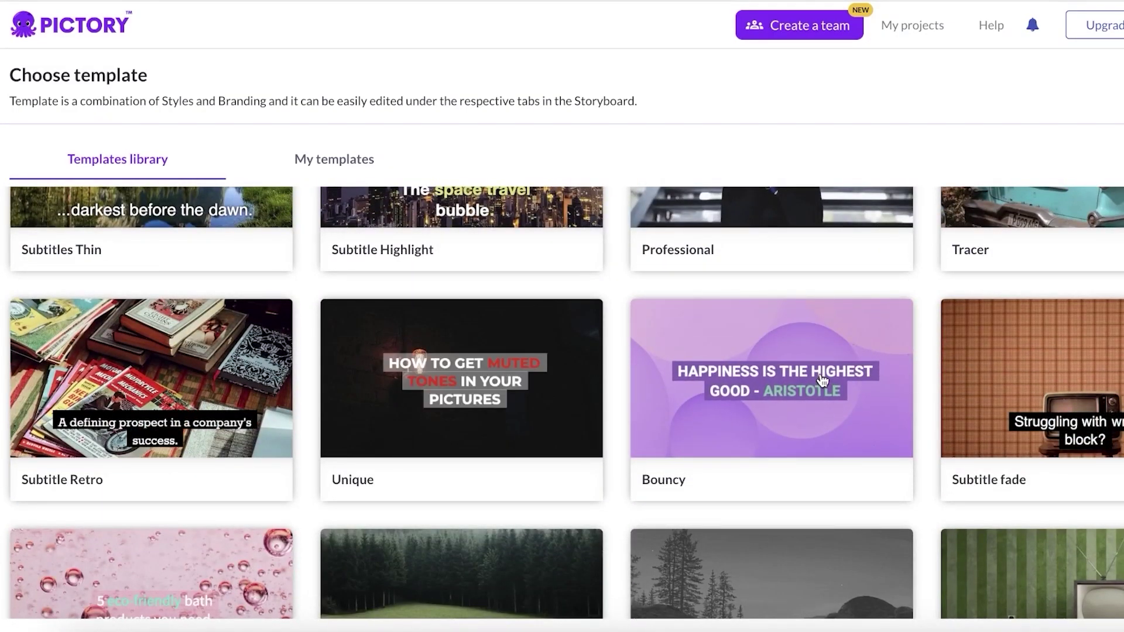
pyautogui.scroll(3, 705, 412)
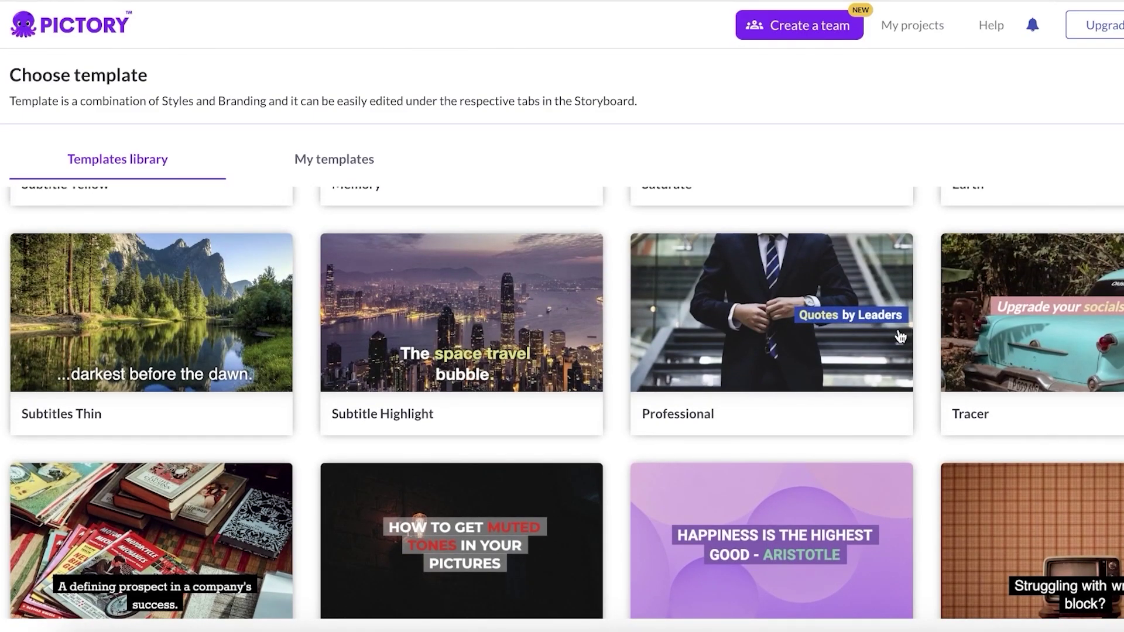
pyautogui.scroll(8, 556, 398)
pyautogui.scroll(-4, 515, 402)
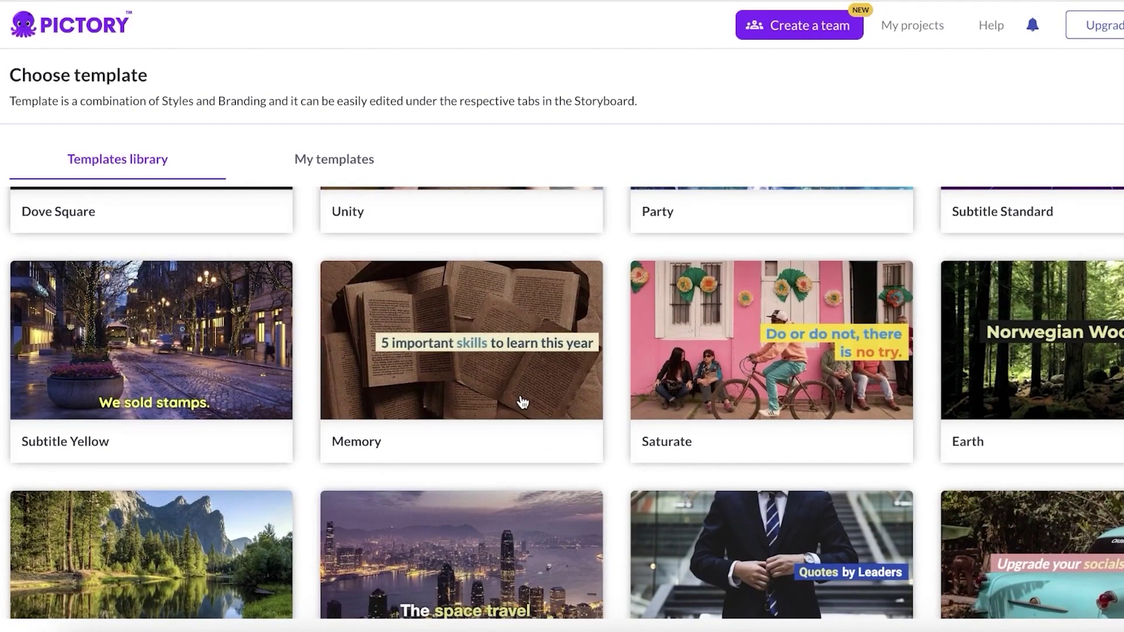
pyautogui.scroll(10, 518, 404)
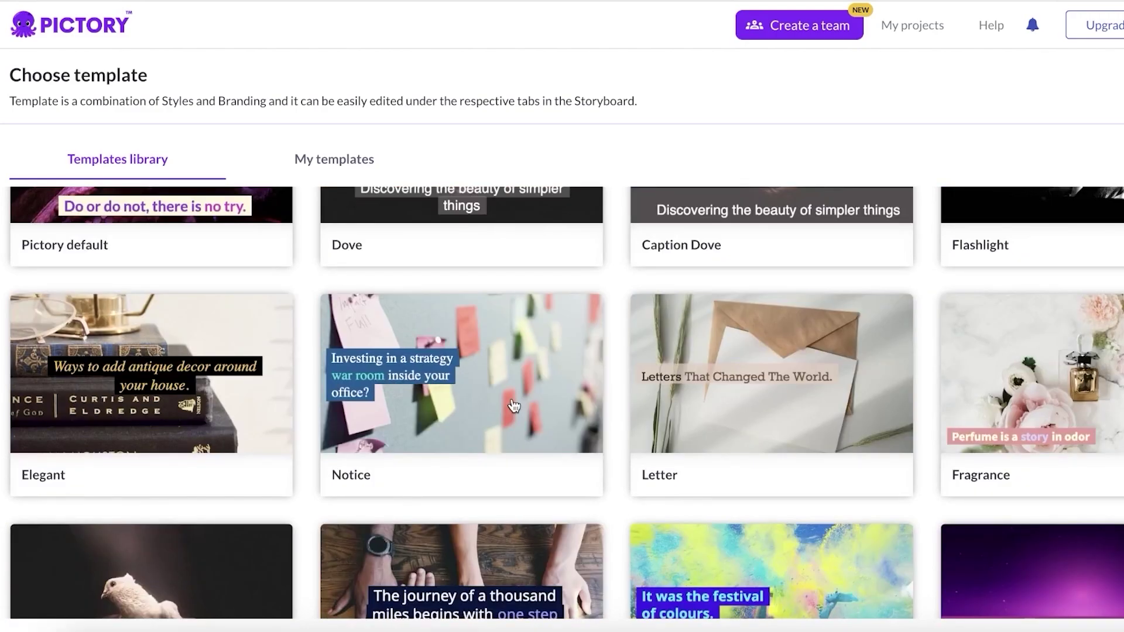
pyautogui.scroll(10, 514, 406)
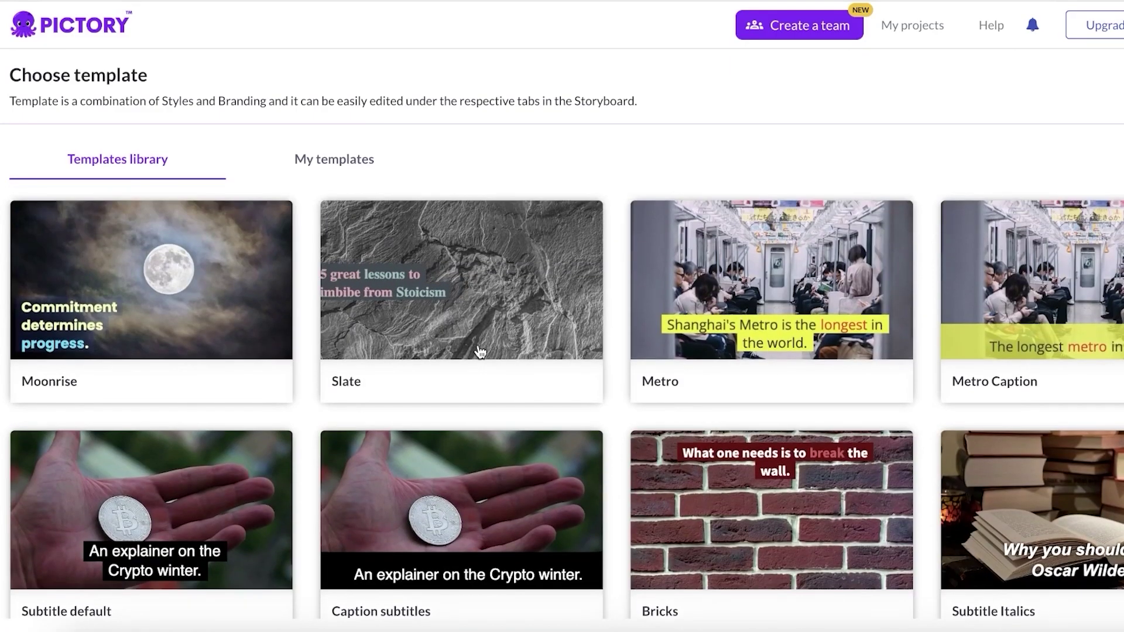
pyautogui.scroll(6, 480, 352)
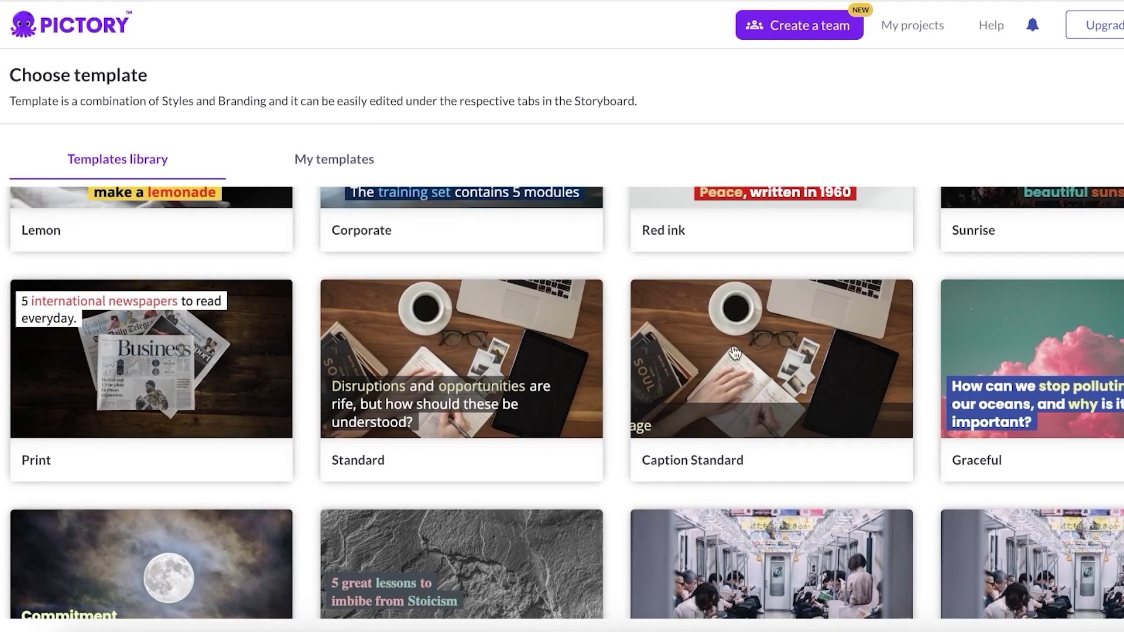
pyautogui.click(495, 369)
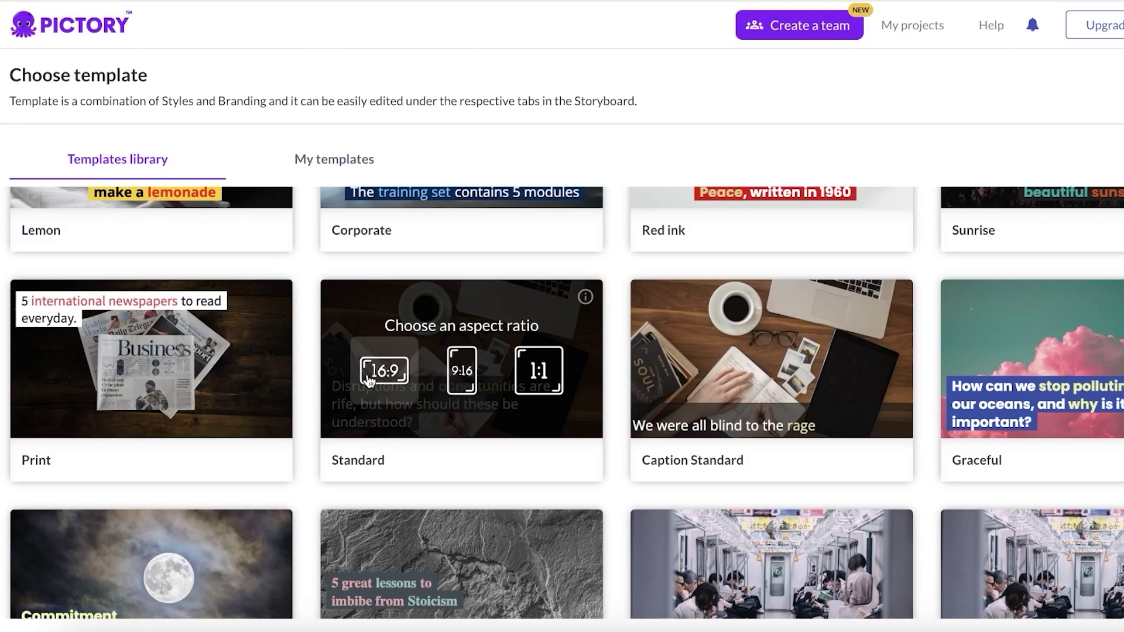
# Choose the portrait 9:16 aspect ratio for the Standard template to build the storyboard.
pyautogui.click(471, 381)
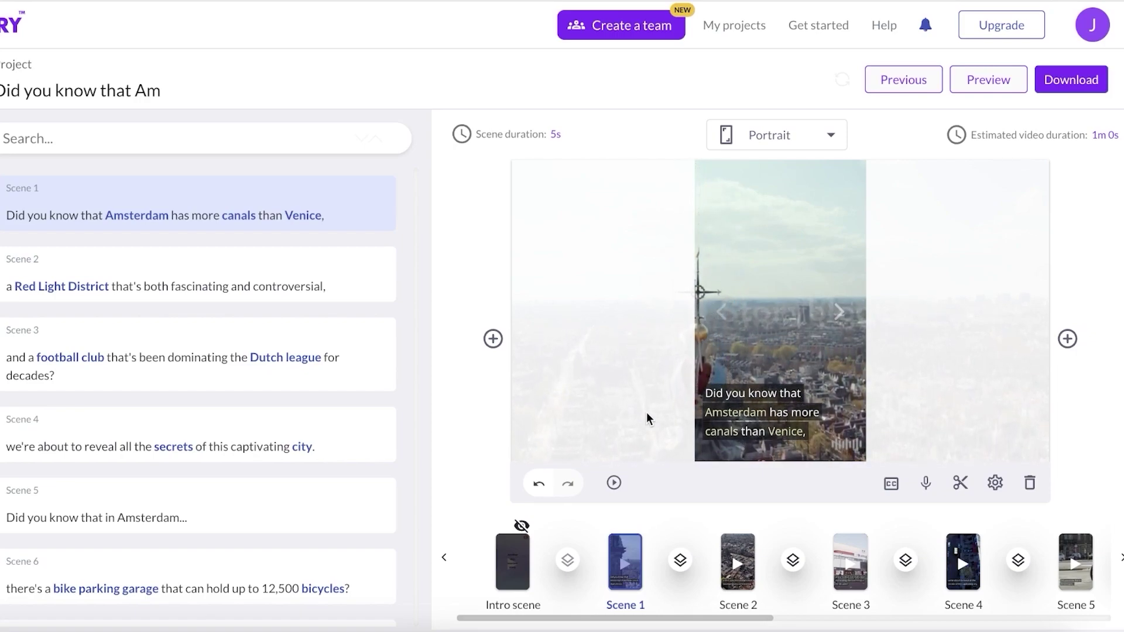
pyautogui.click(556, 134)
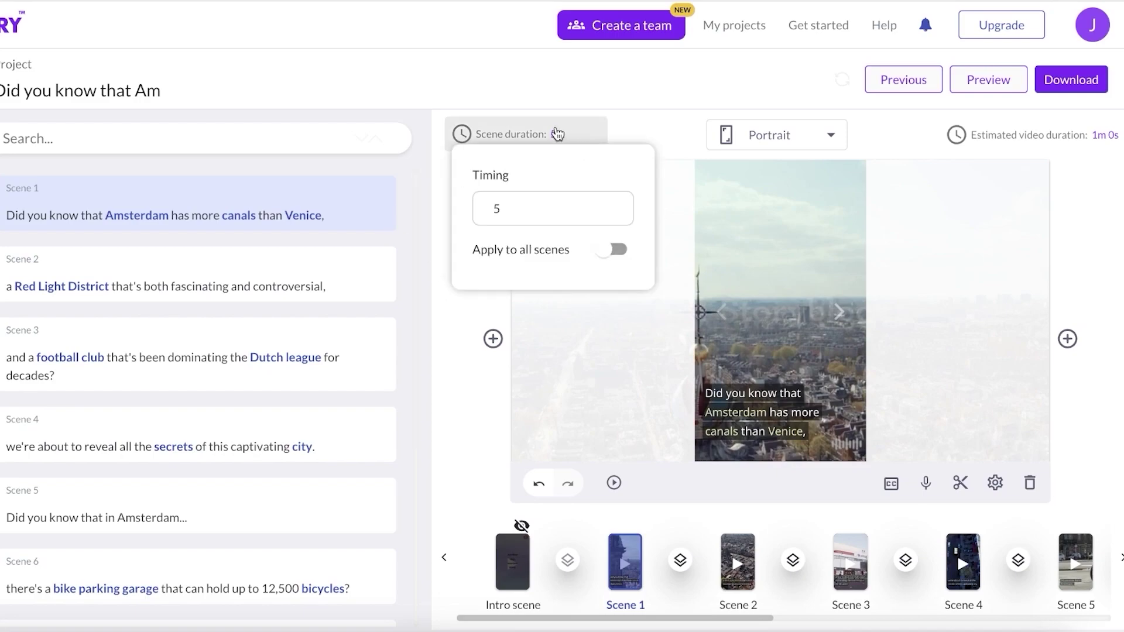
pyautogui.click(738, 296)
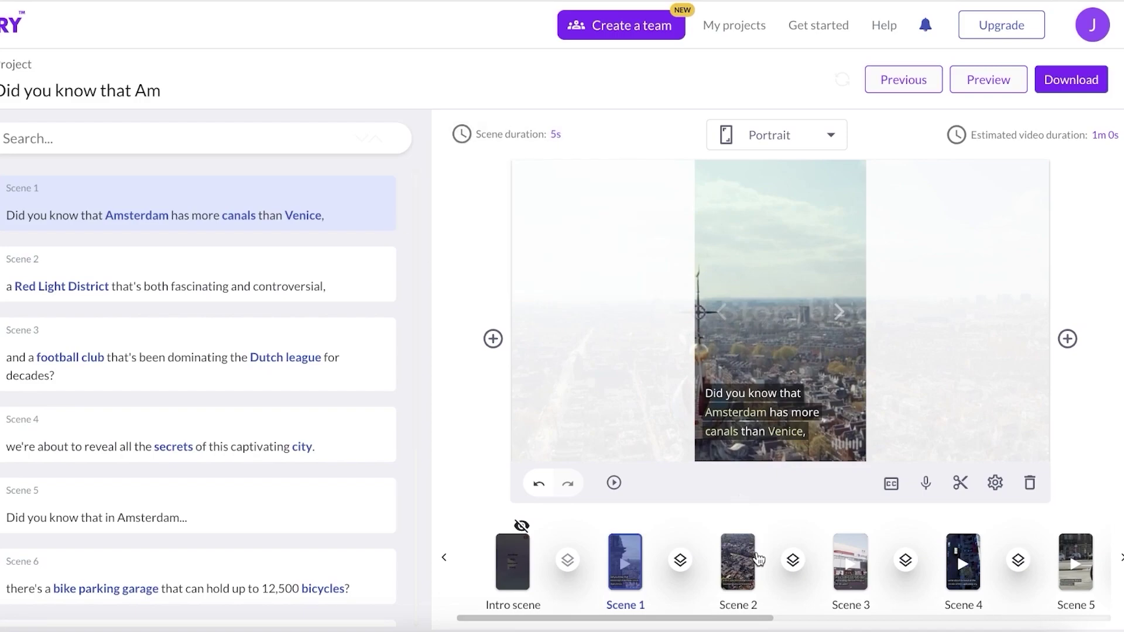
pyautogui.click(752, 563)
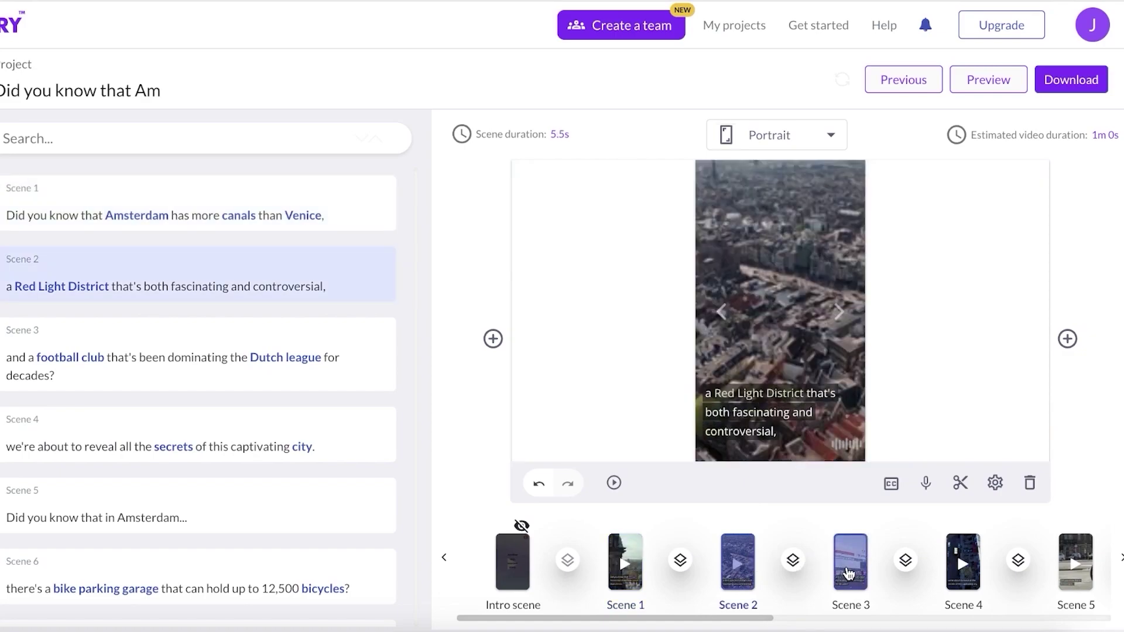
pyautogui.click(847, 574)
pyautogui.click(963, 572)
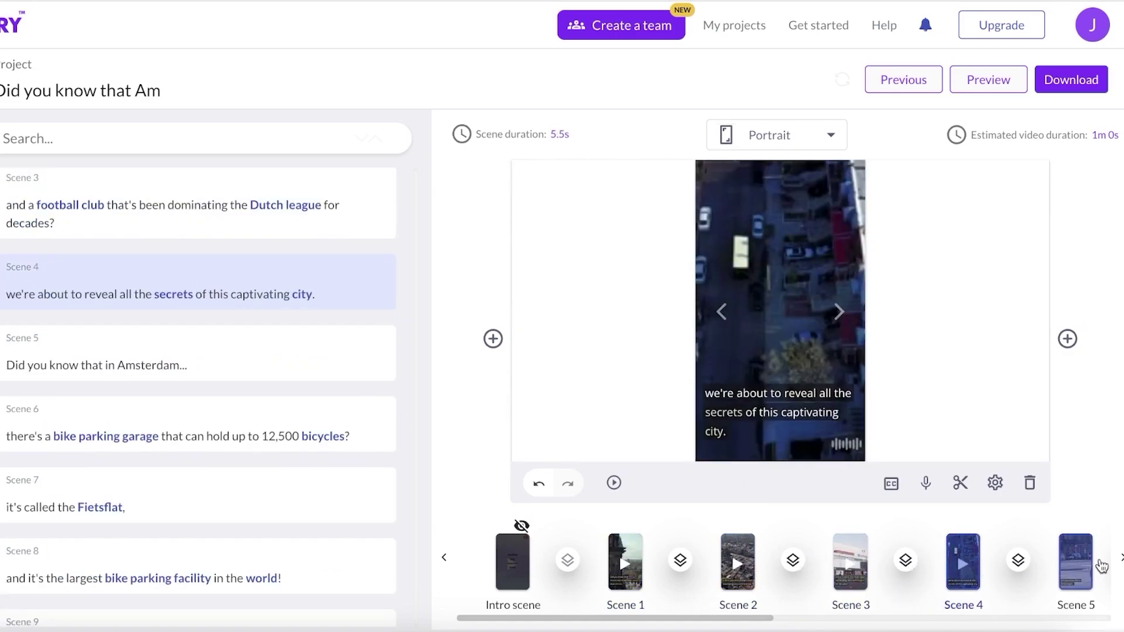
pyautogui.click(1096, 563)
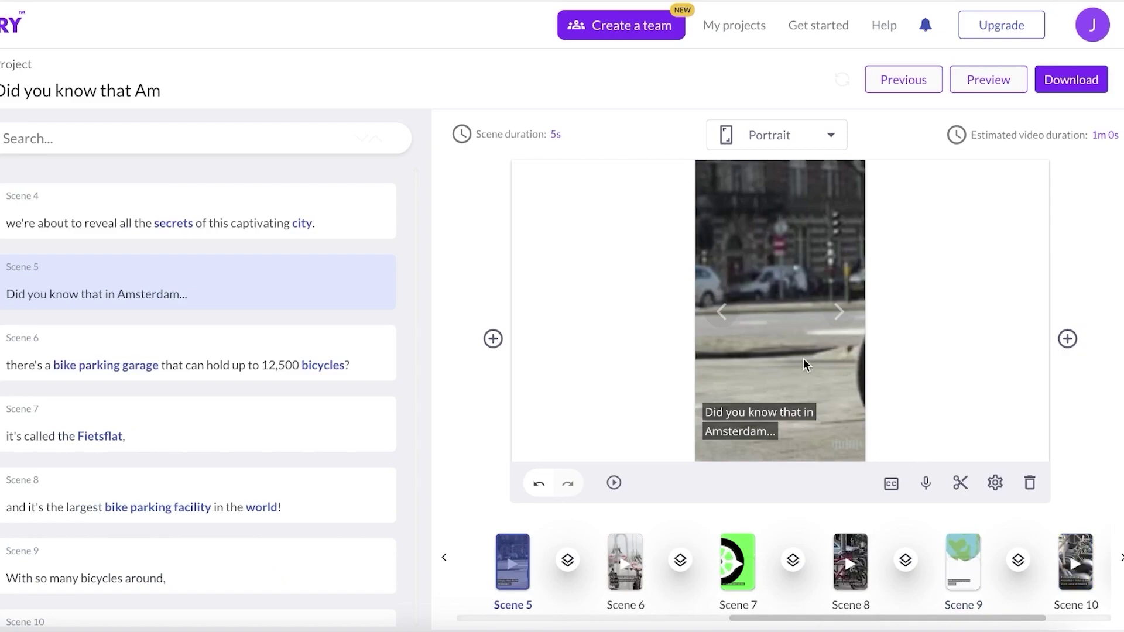
pyautogui.click(1075, 564)
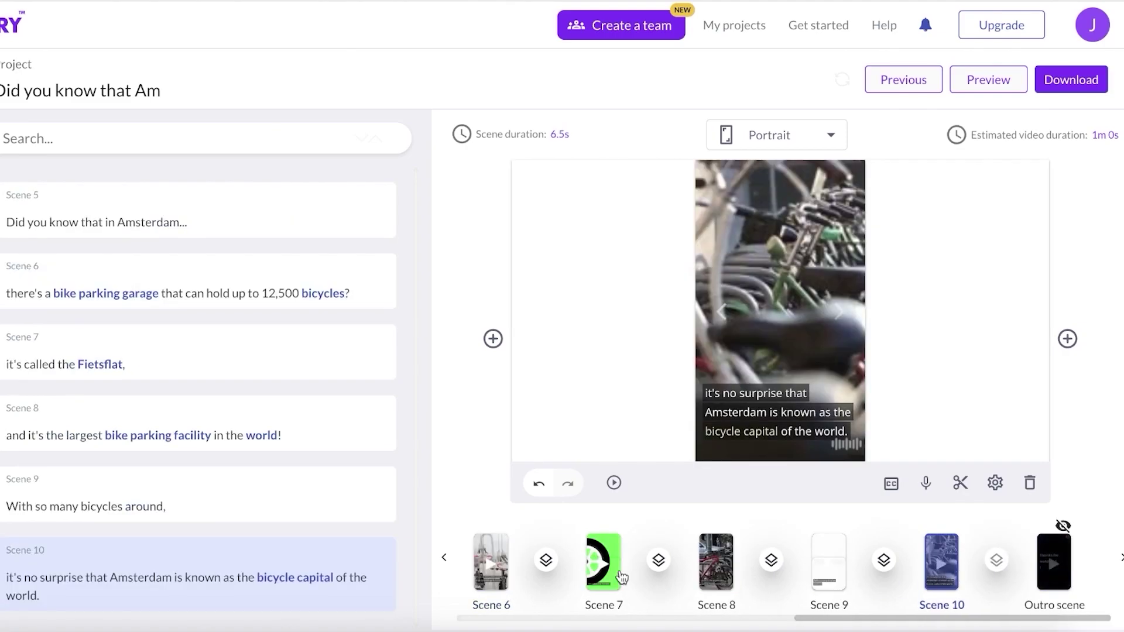
pyautogui.click(593, 565)
pyautogui.click(513, 563)
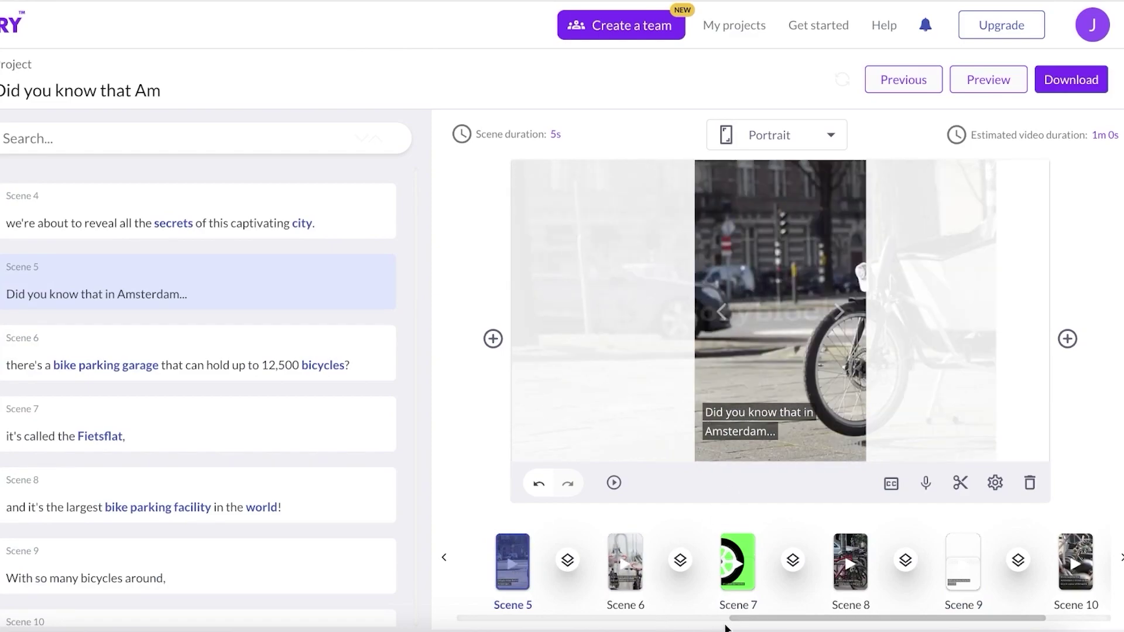
pyautogui.hscroll(-1, 690, 617)
pyautogui.hscroll(-4, 690, 617)
pyautogui.click(473, 562)
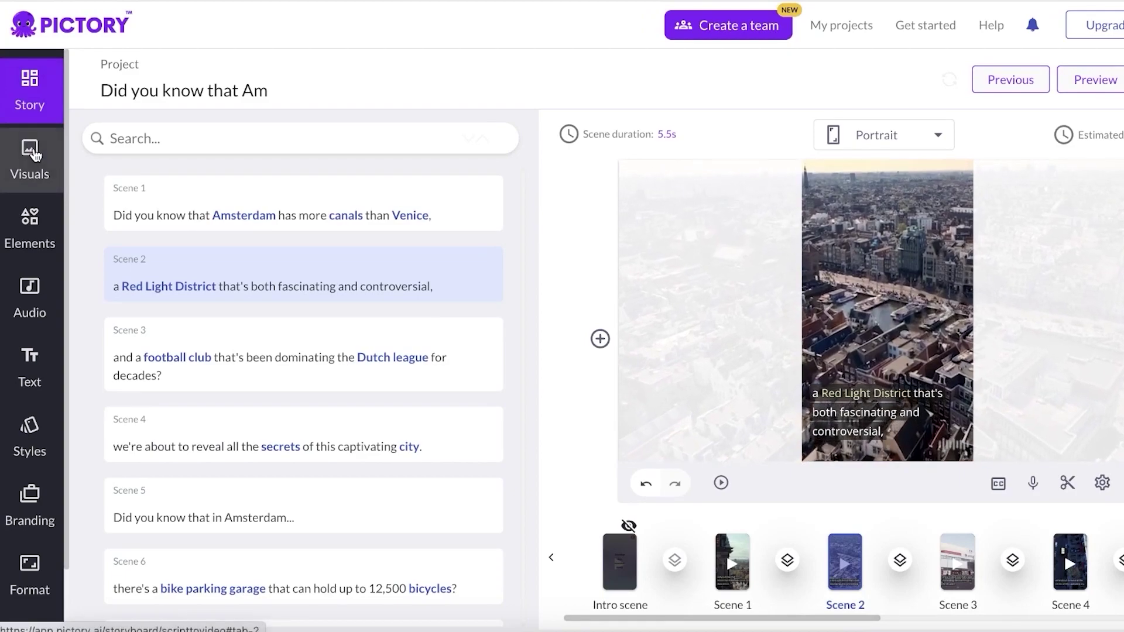
# Use the 'Red Light District' stock search and apply the first neon street clip to Scene 2.
pyautogui.click(0, 155)
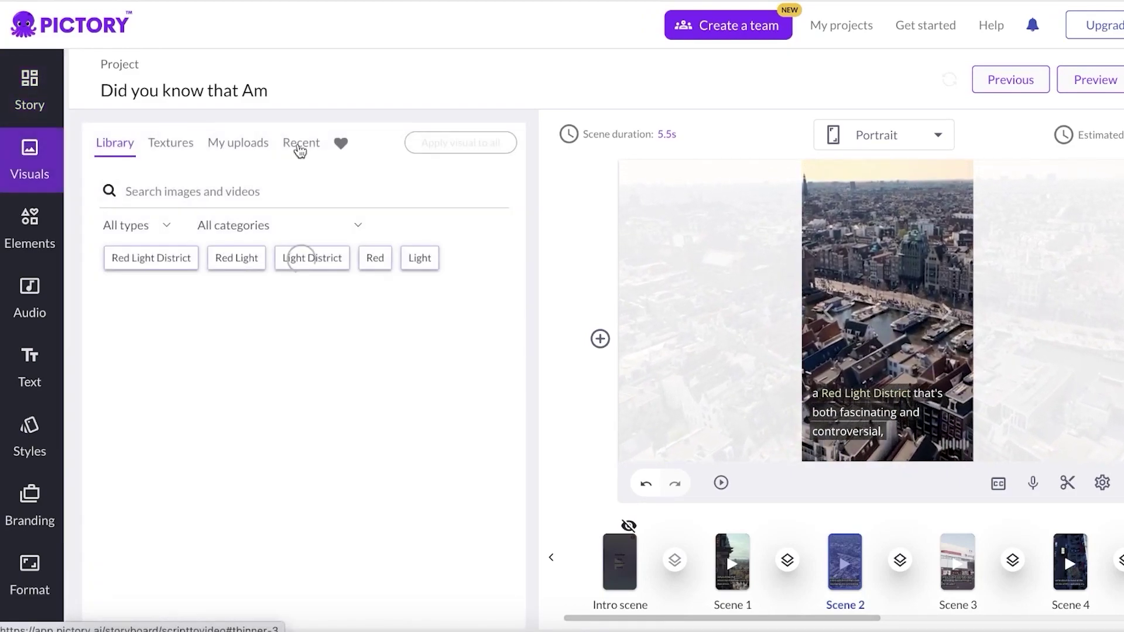
pyautogui.click(250, 256)
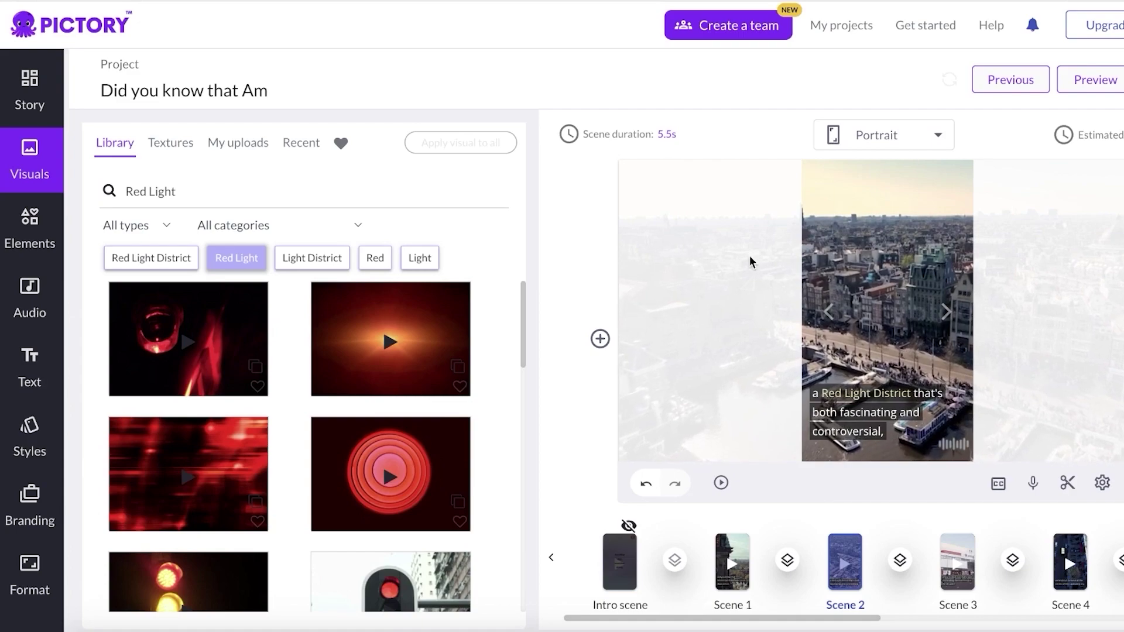
pyautogui.click(126, 258)
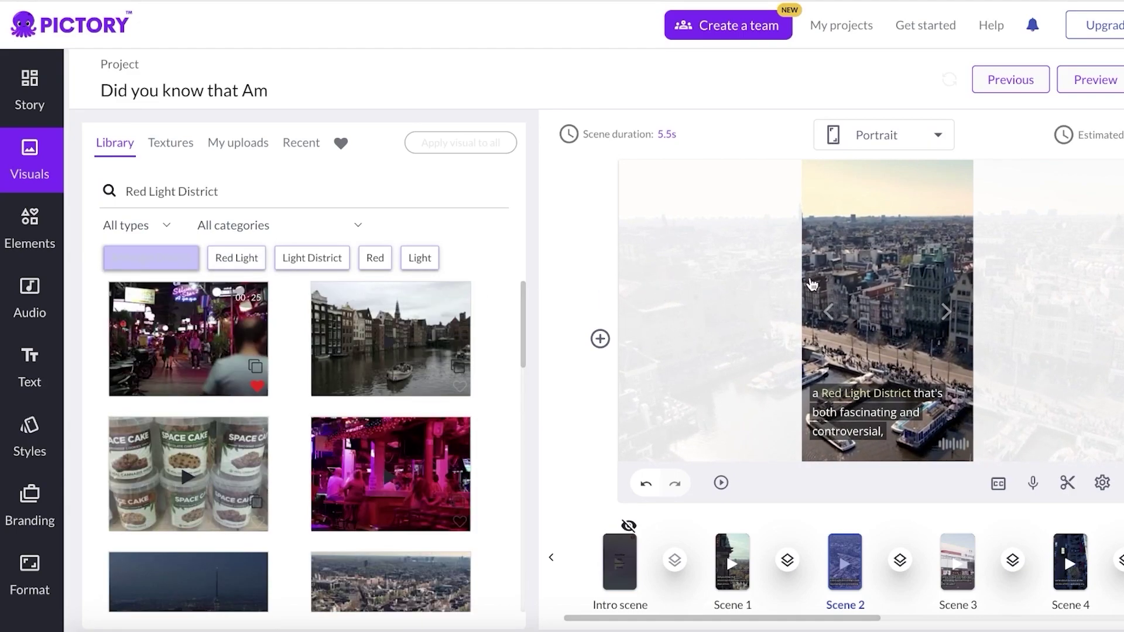
pyautogui.click(184, 316)
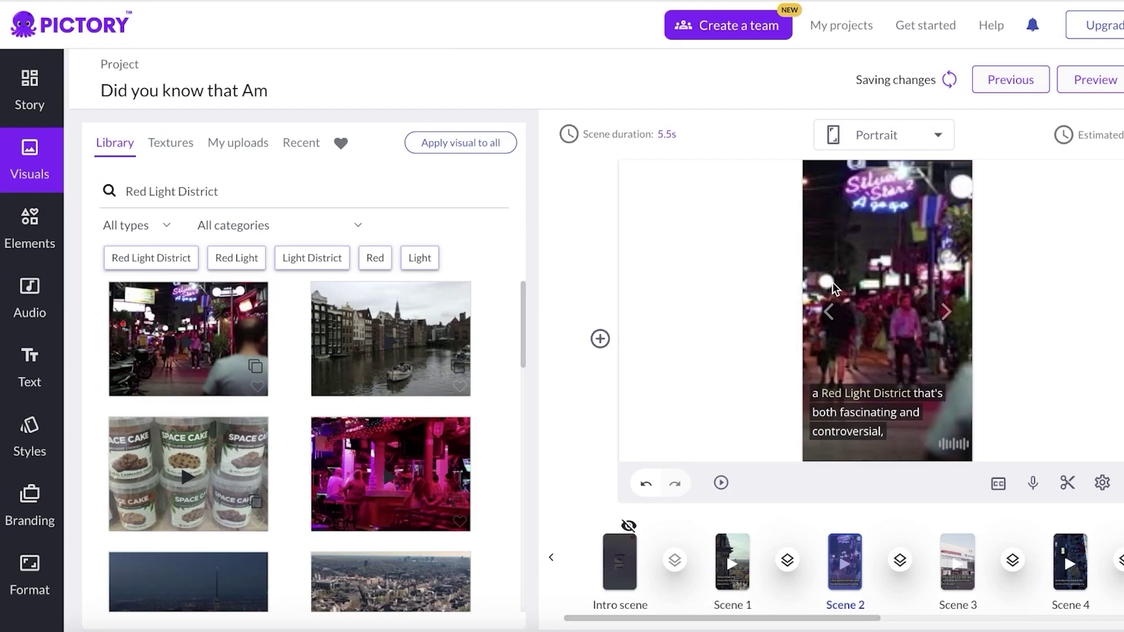
pyautogui.click(958, 563)
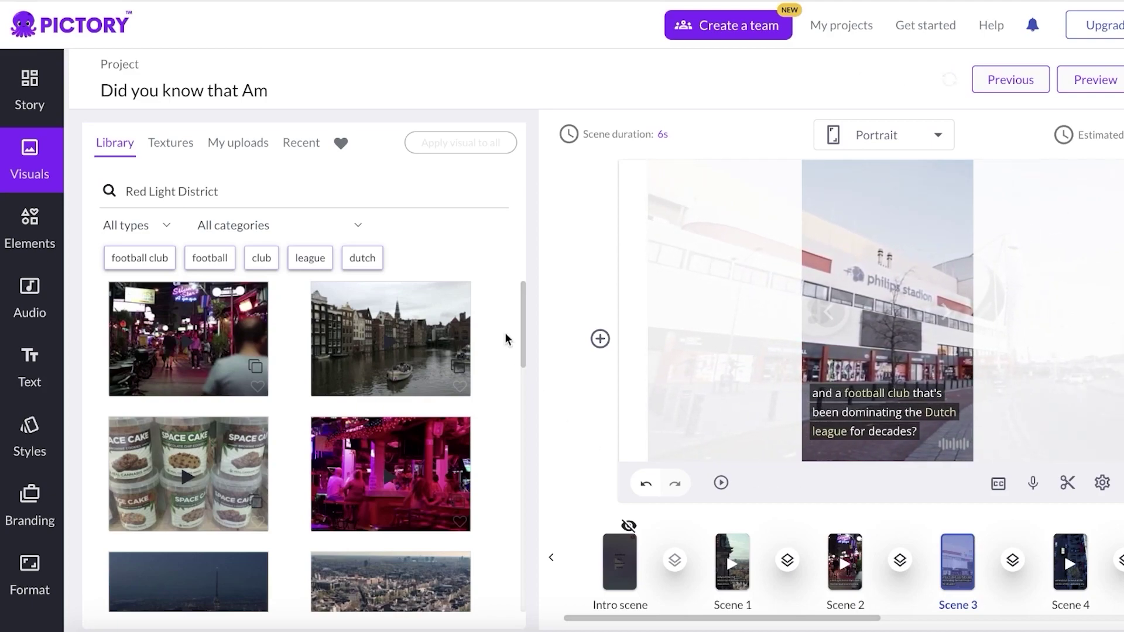
# Search the stock visuals for football and switch off Scene 3's visual zoom & pan.
pyautogui.tripleClick(159, 187)
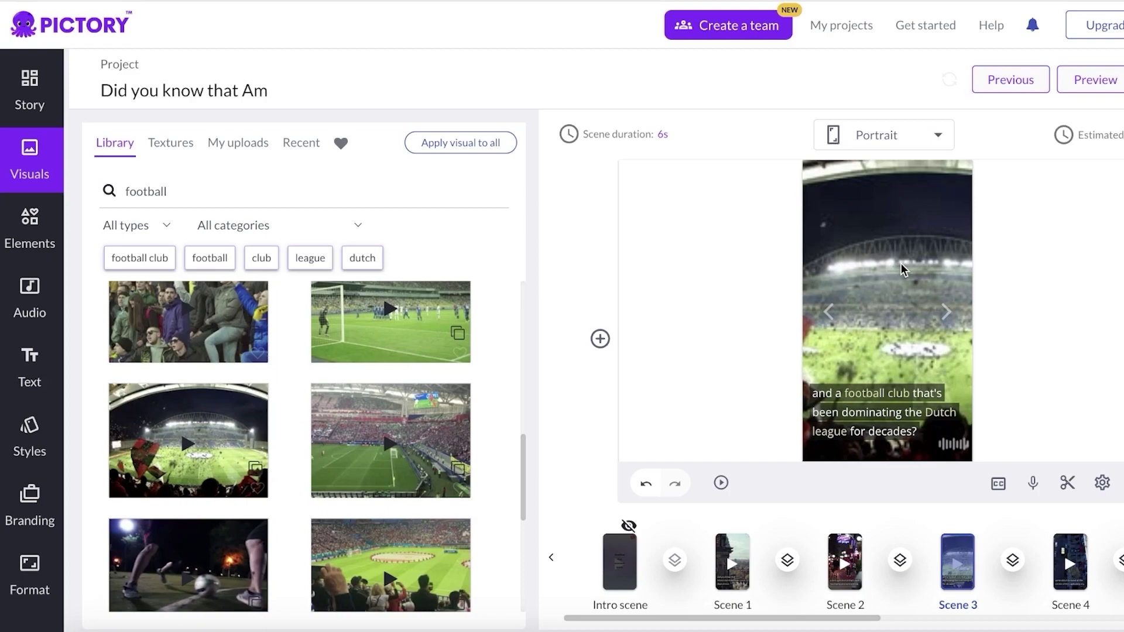
pyautogui.click(1102, 484)
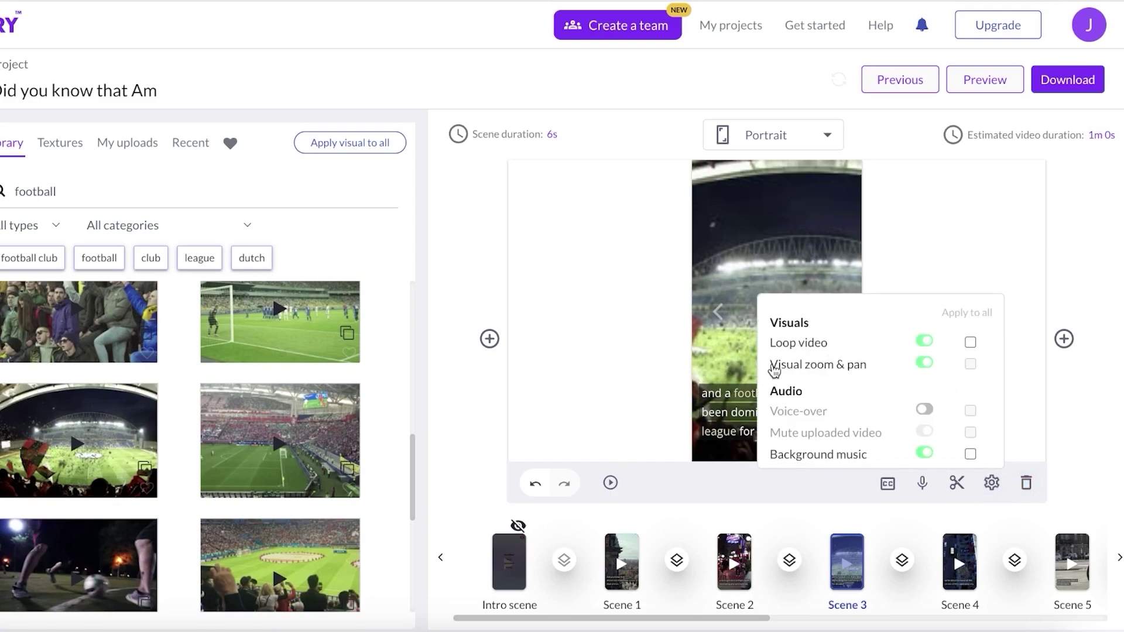
pyautogui.click(923, 364)
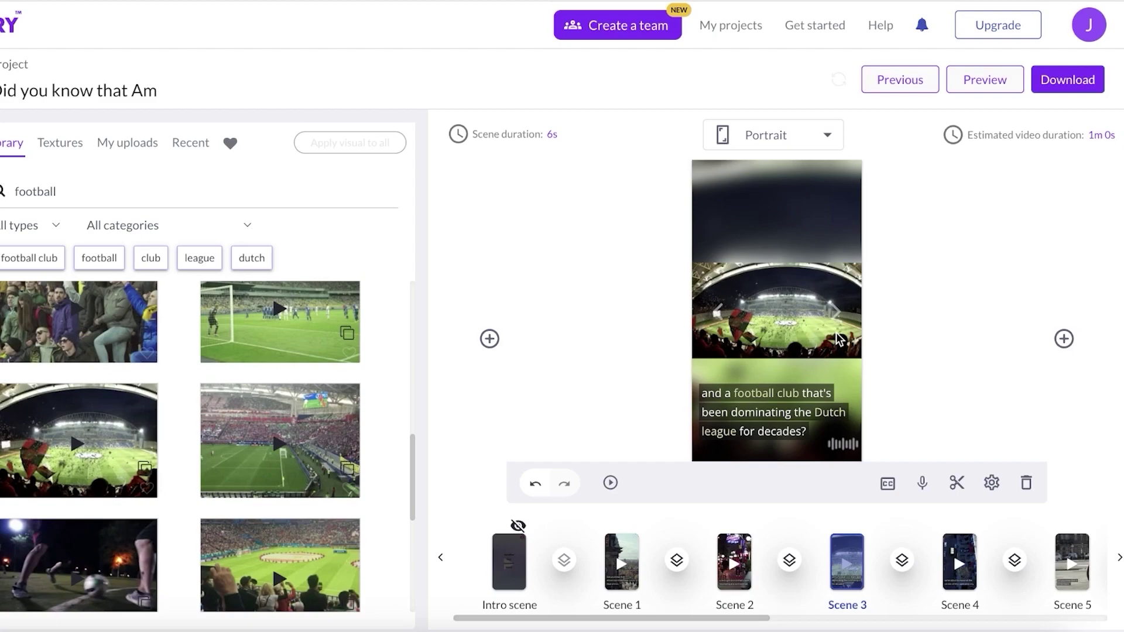
pyautogui.click(991, 483)
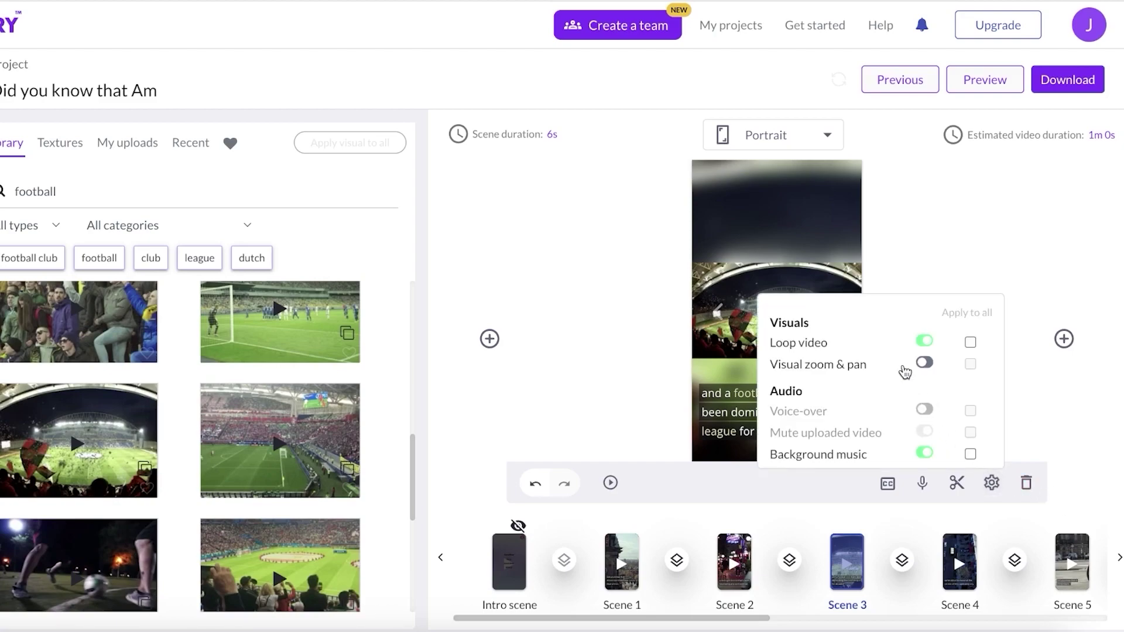
pyautogui.click(924, 362)
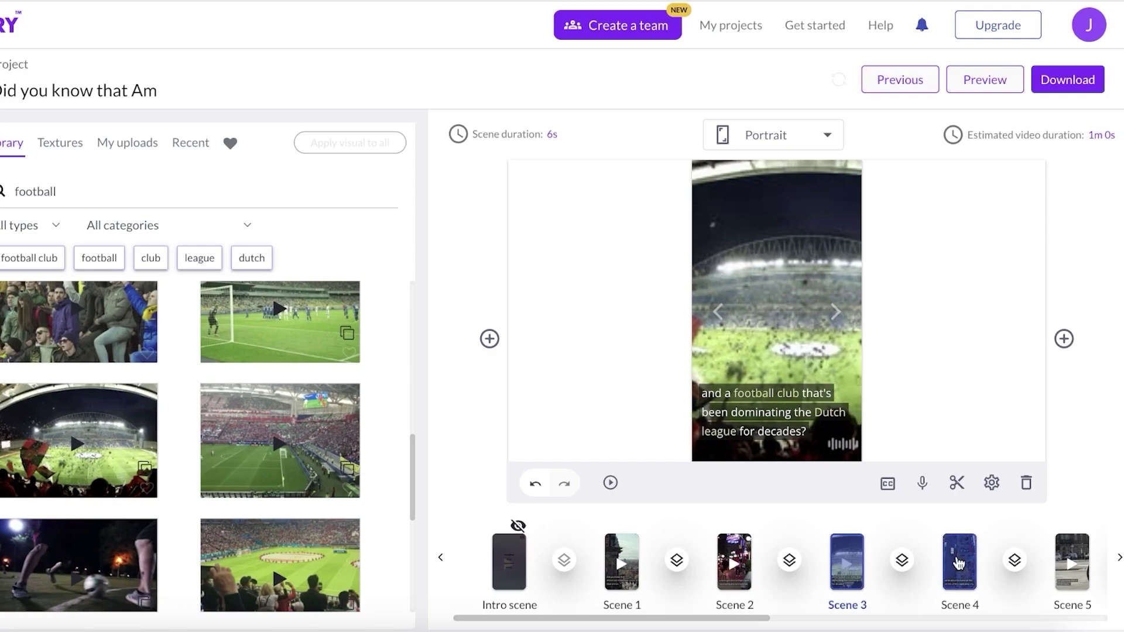
# Step through Scenes 4, 5 and 9, then select Scene 6's caption text.
pyautogui.click(959, 562)
pyautogui.click(1073, 571)
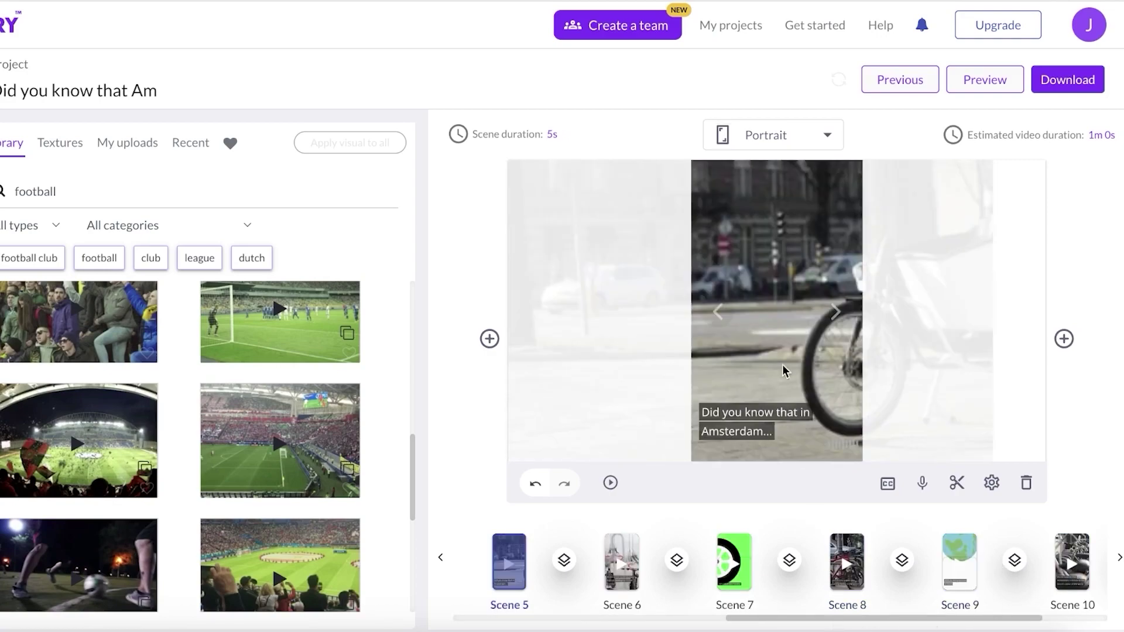
pyautogui.hscroll(2, 937, 563)
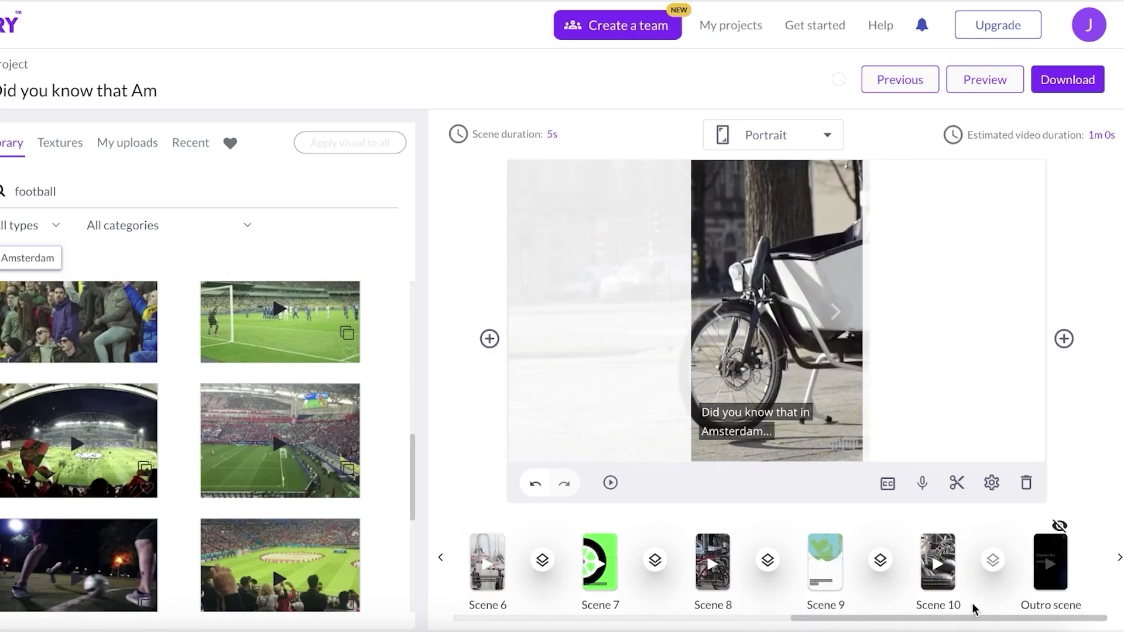
pyautogui.click(822, 562)
pyautogui.click(622, 561)
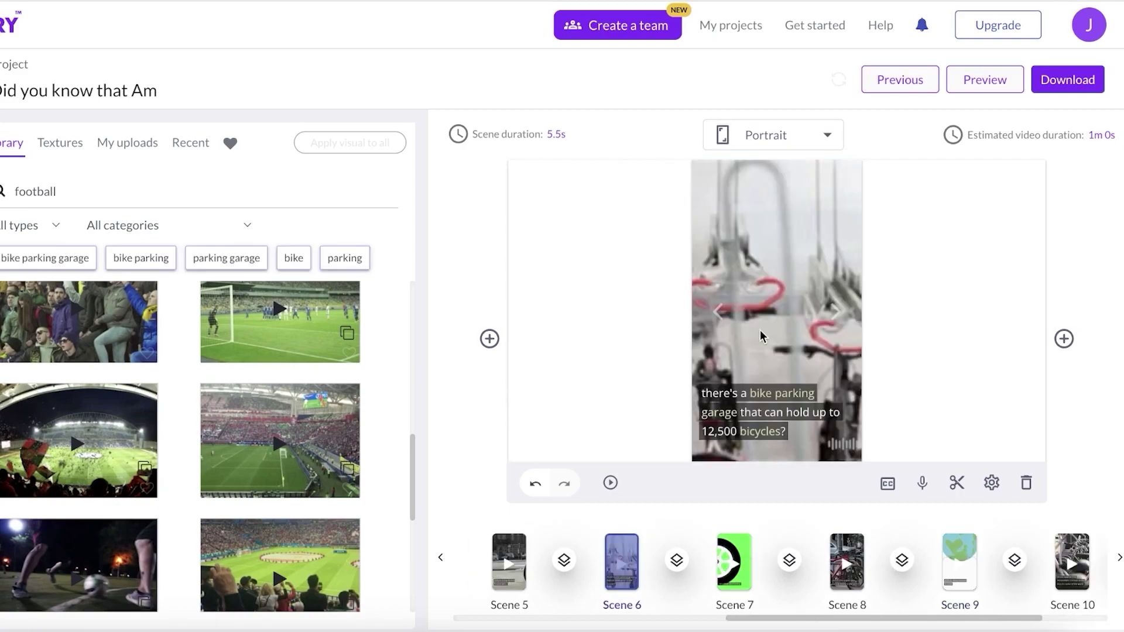
pyautogui.click(772, 412)
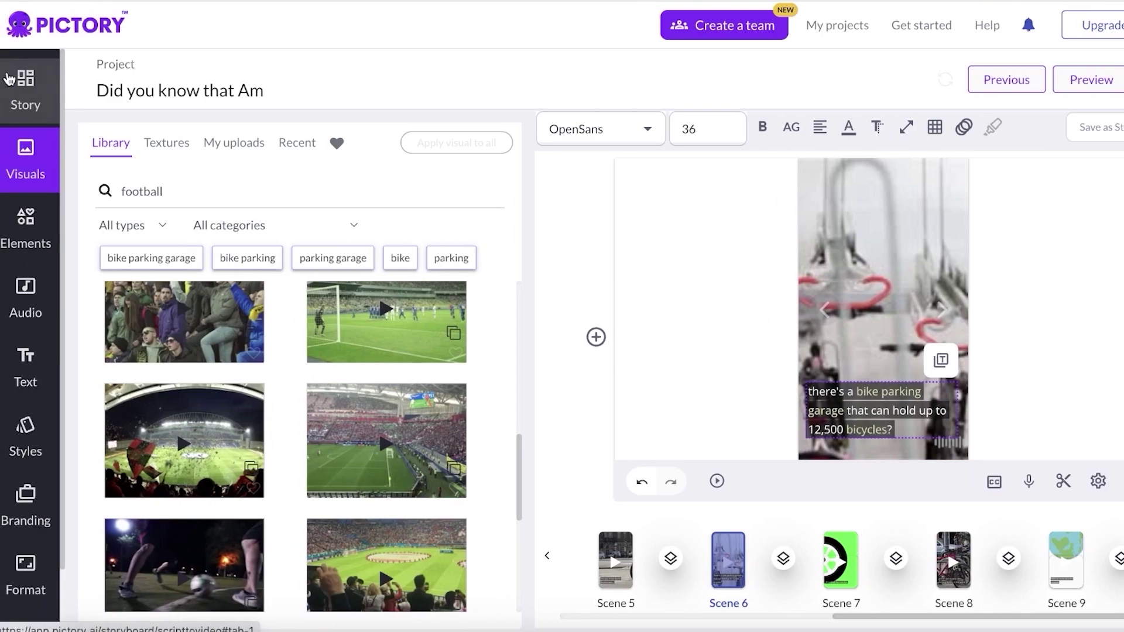
# Split Scene 6's sentence so '12,500 bicycles!' becomes its own Scene 7.
pyautogui.click(0, 79)
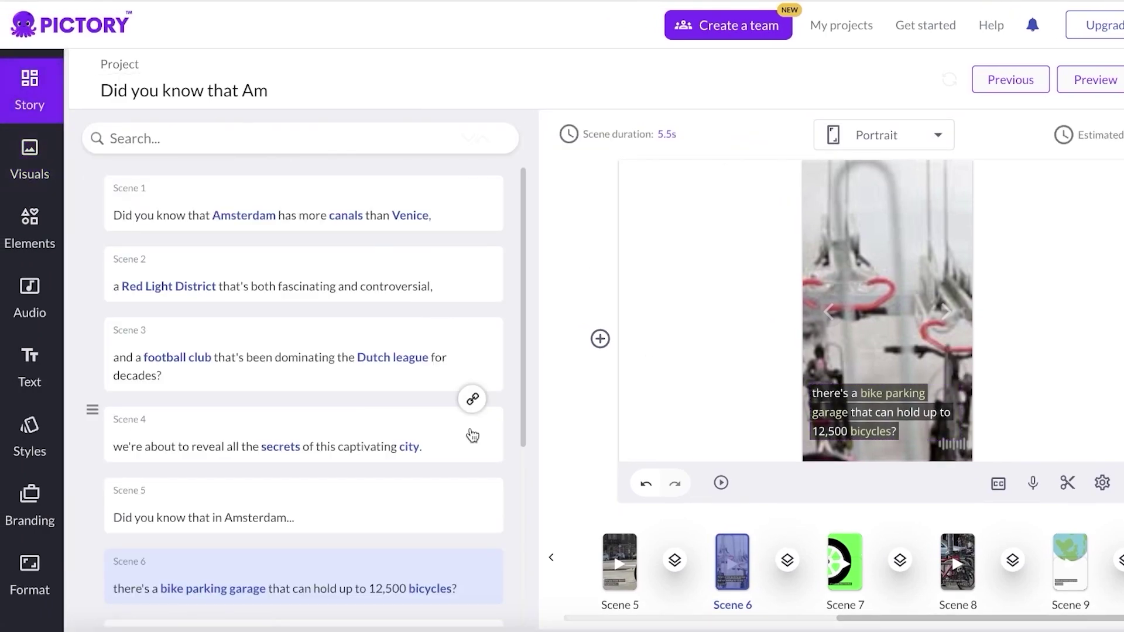
pyautogui.scroll(-1, 469, 431)
pyautogui.scroll(-1, 145, 333)
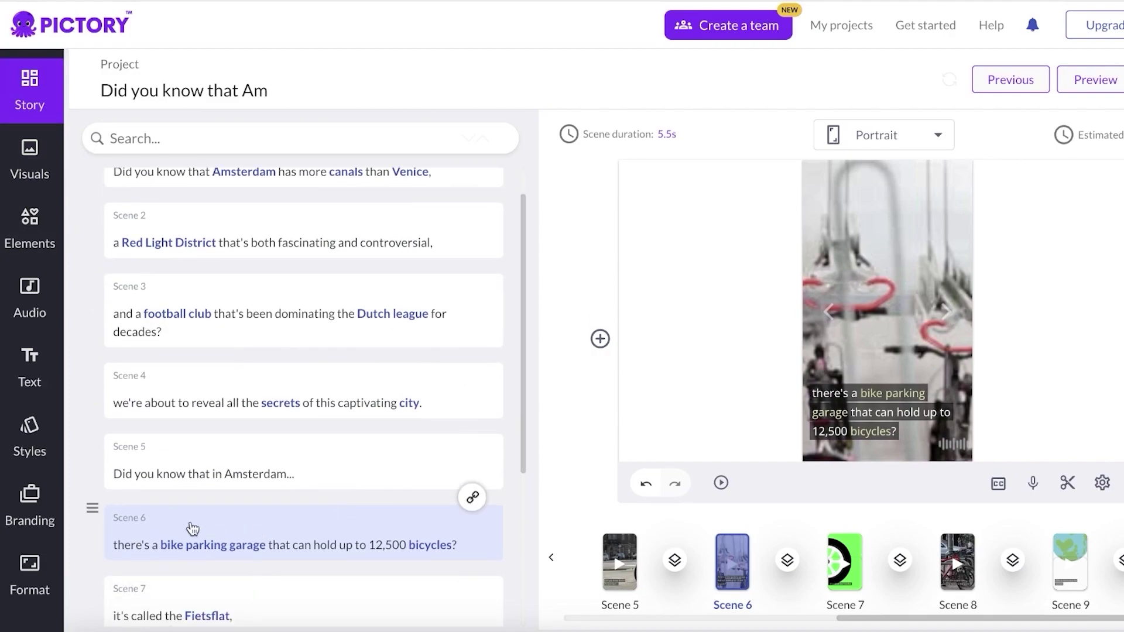
pyautogui.scroll(-1, 424, 536)
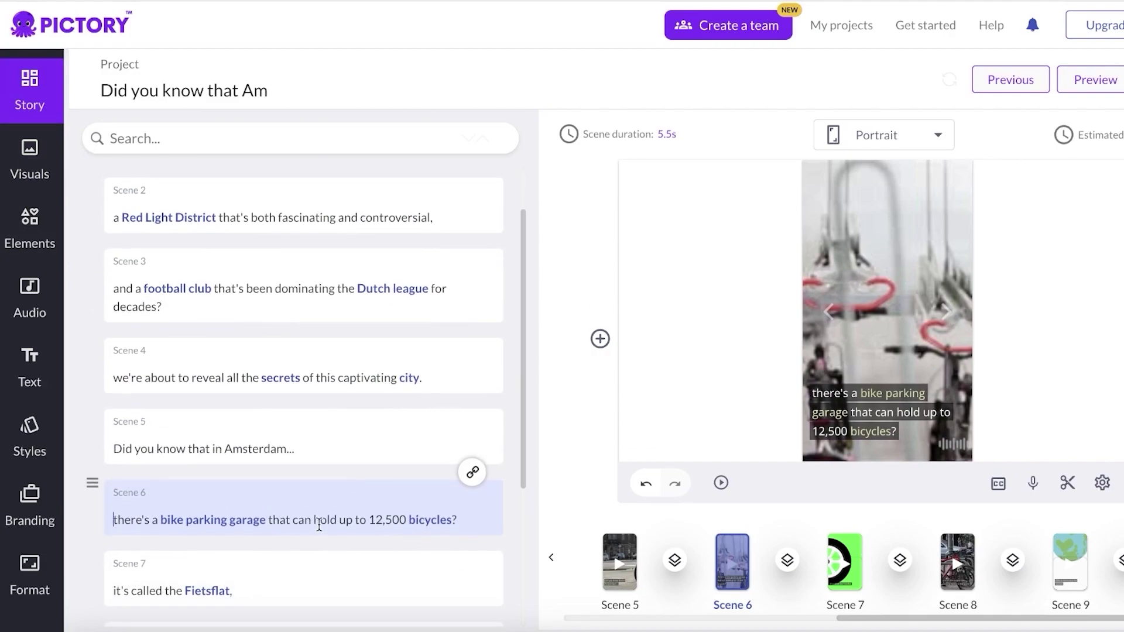
pyautogui.click(363, 519)
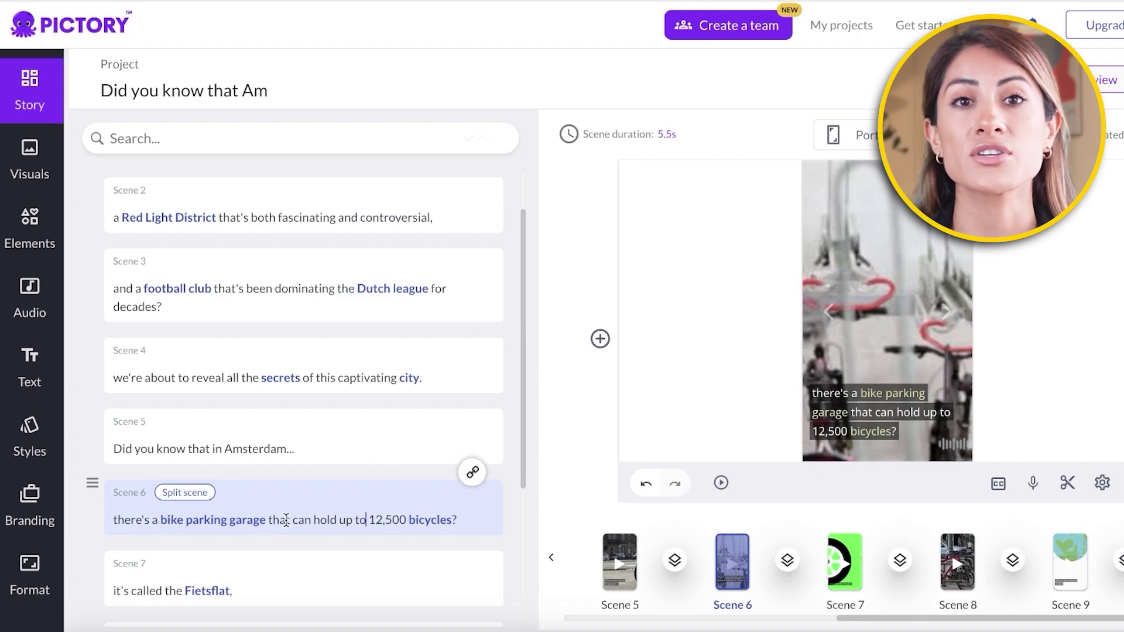
pyautogui.write('..')
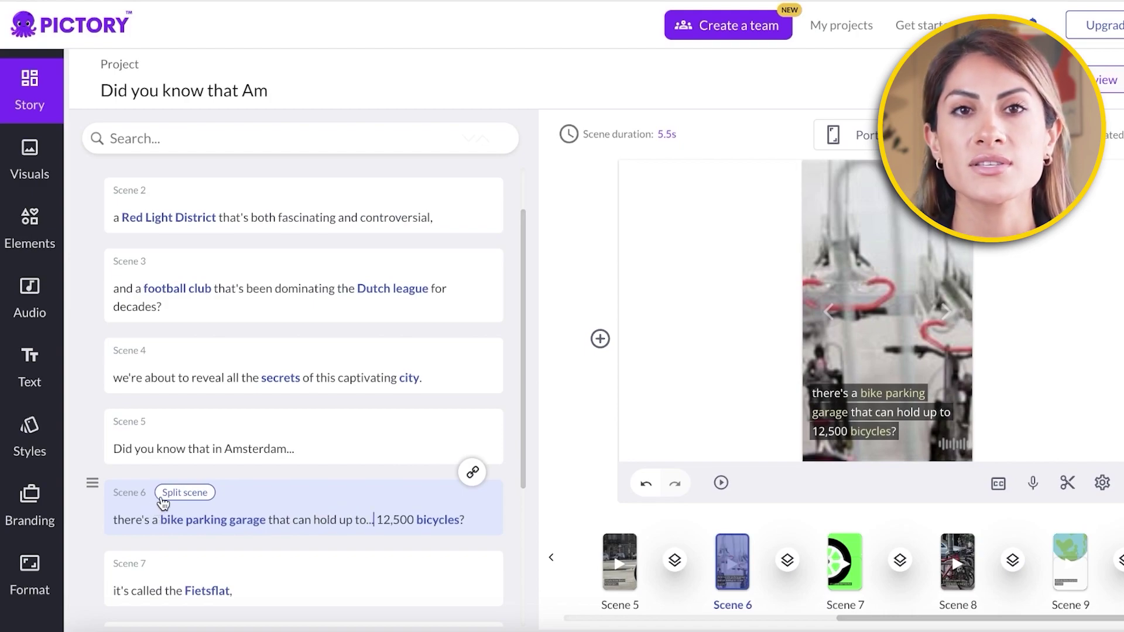
pyautogui.click(184, 492)
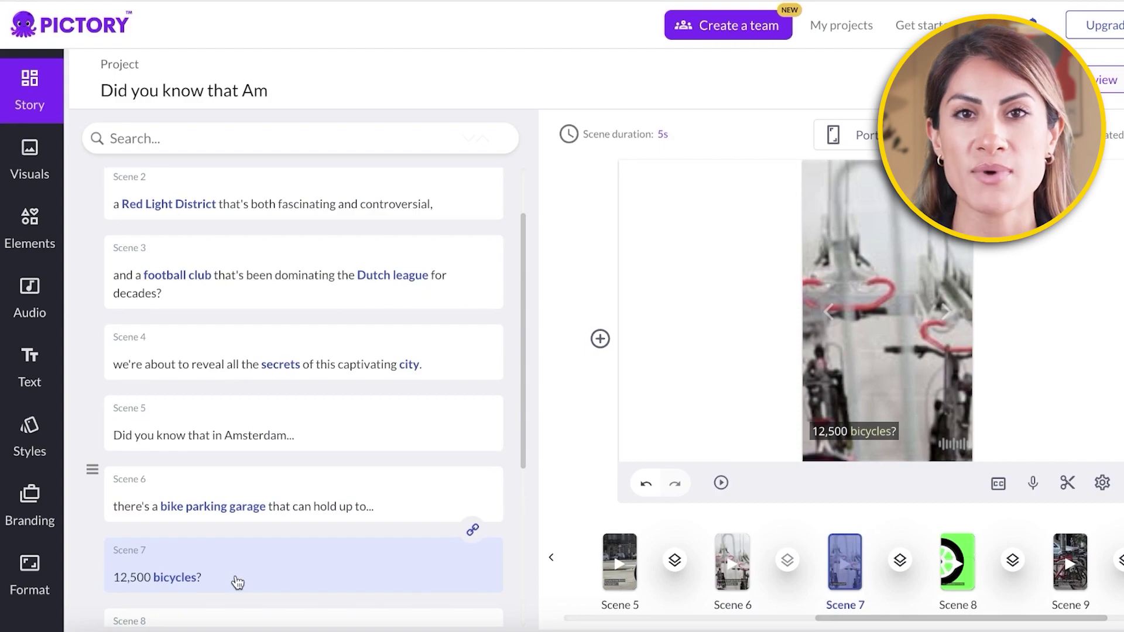
pyautogui.click(208, 579)
pyautogui.scroll(-1, 212, 581)
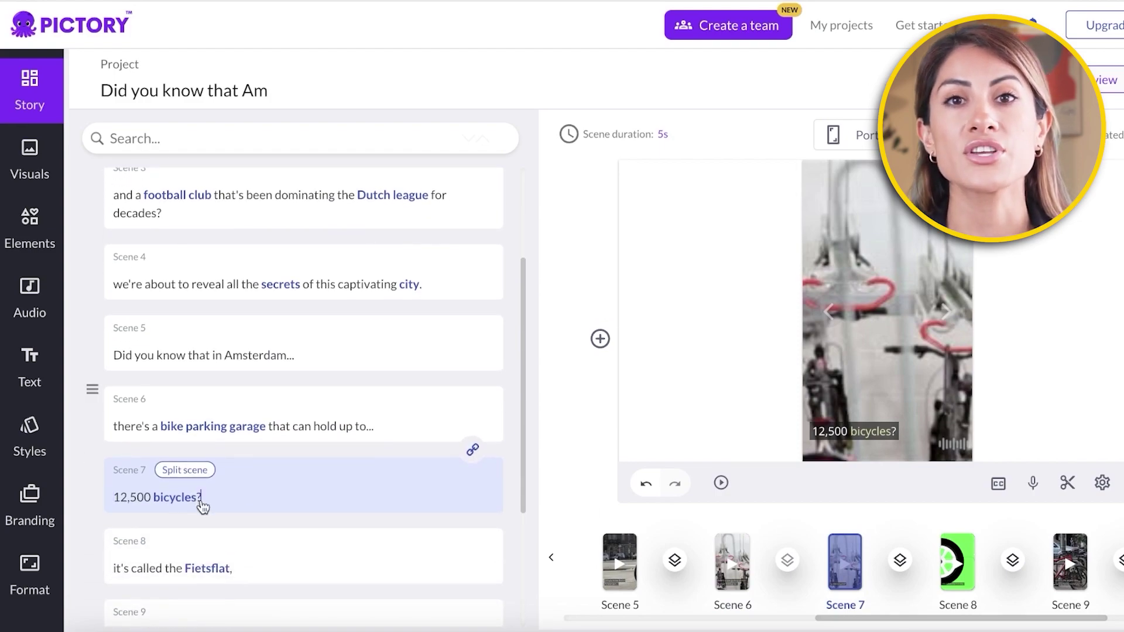
pyautogui.press('BackSpace')
pyautogui.write('!')
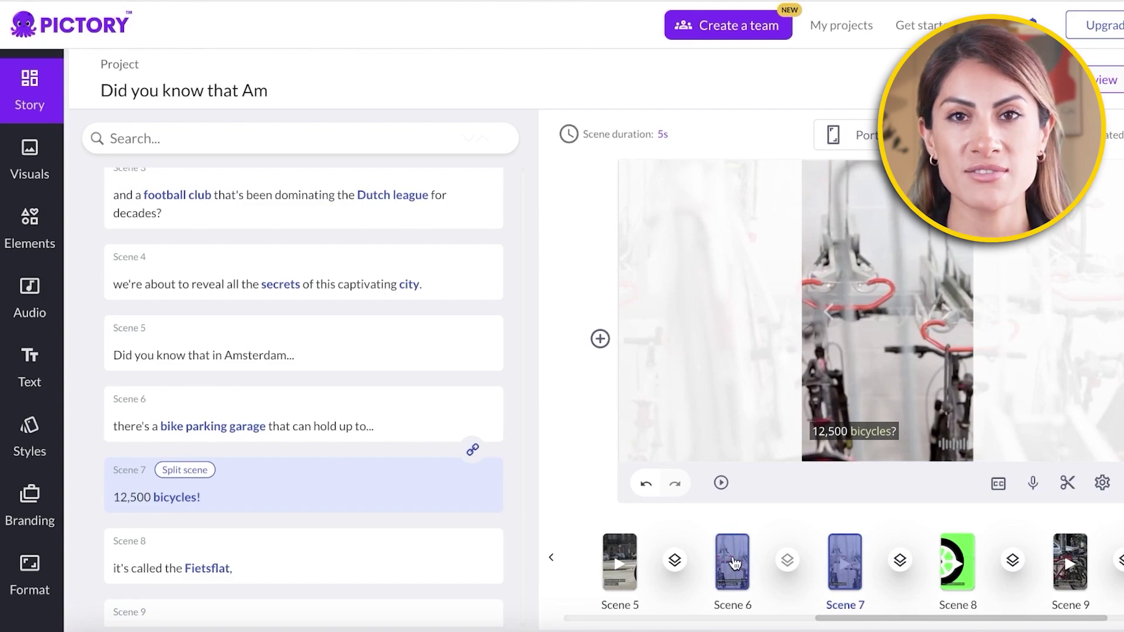
# Unlink Scene 7 from Scene 6.
pyautogui.click(735, 564)
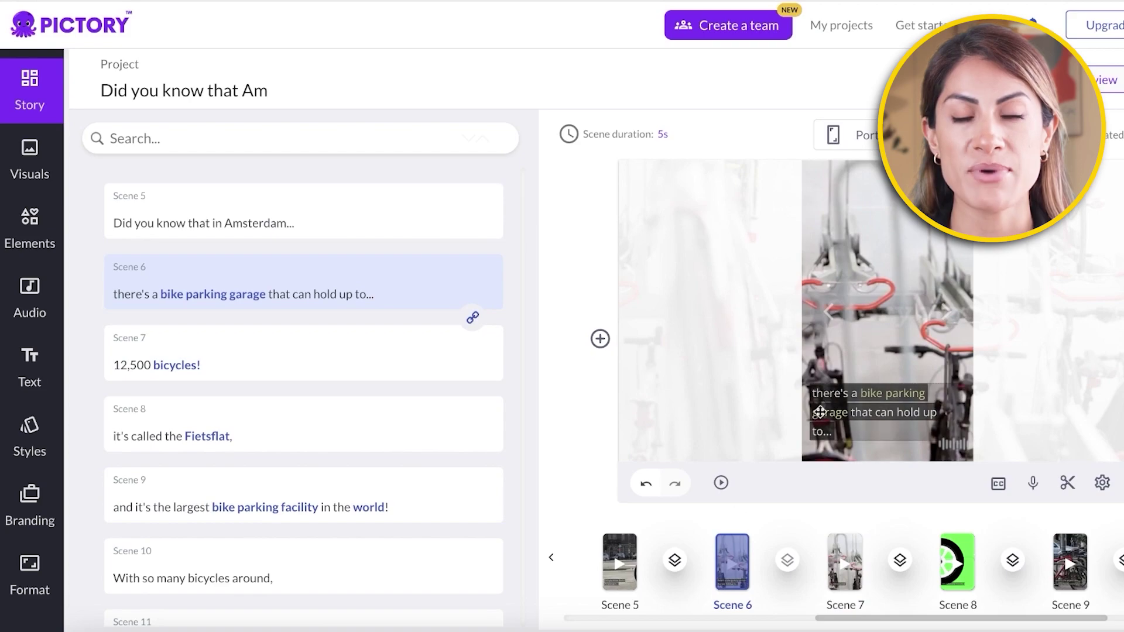
pyautogui.click(410, 352)
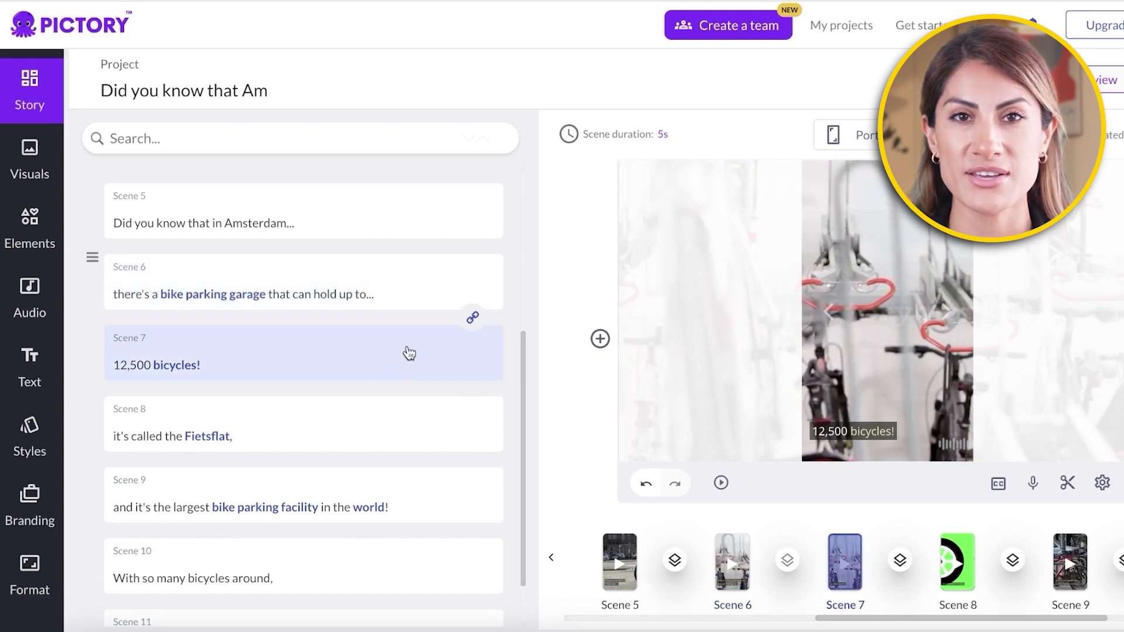
pyautogui.click(474, 319)
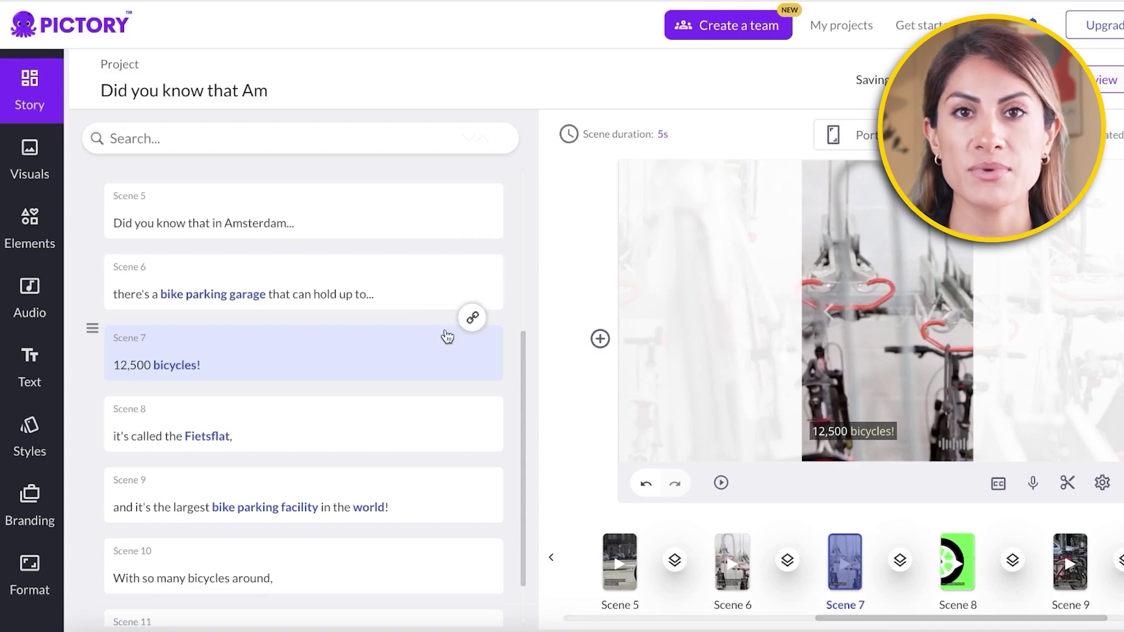
pyautogui.click(31, 157)
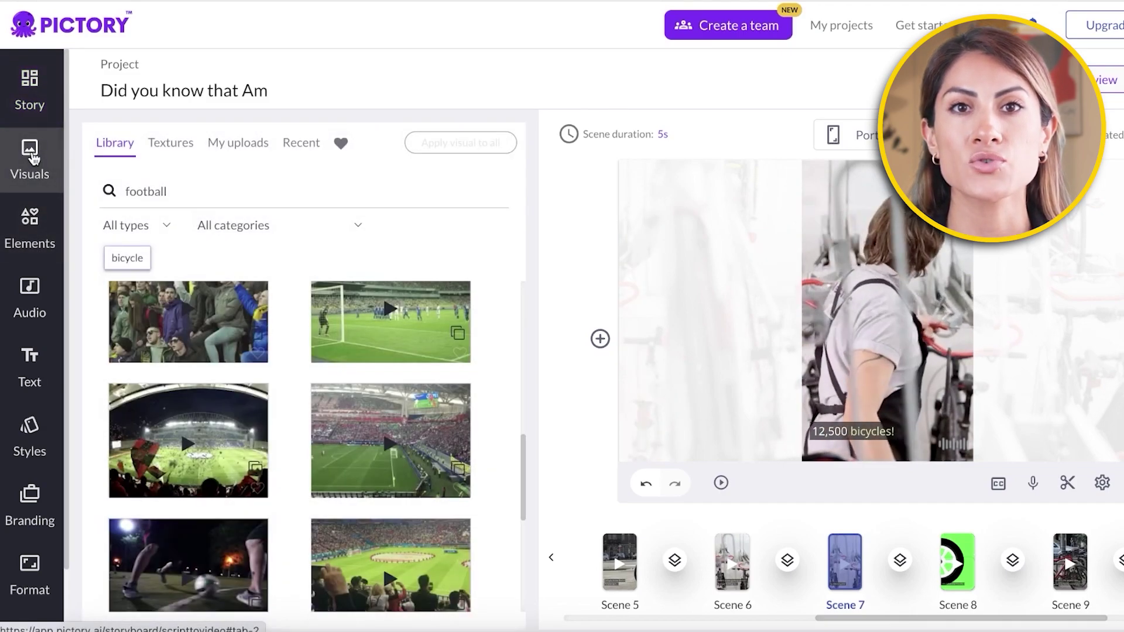
# Search stock visuals for 'bicycle' and apply the 00:06 parked-bicycles close-up to Scene 7.
pyautogui.click(245, 189)
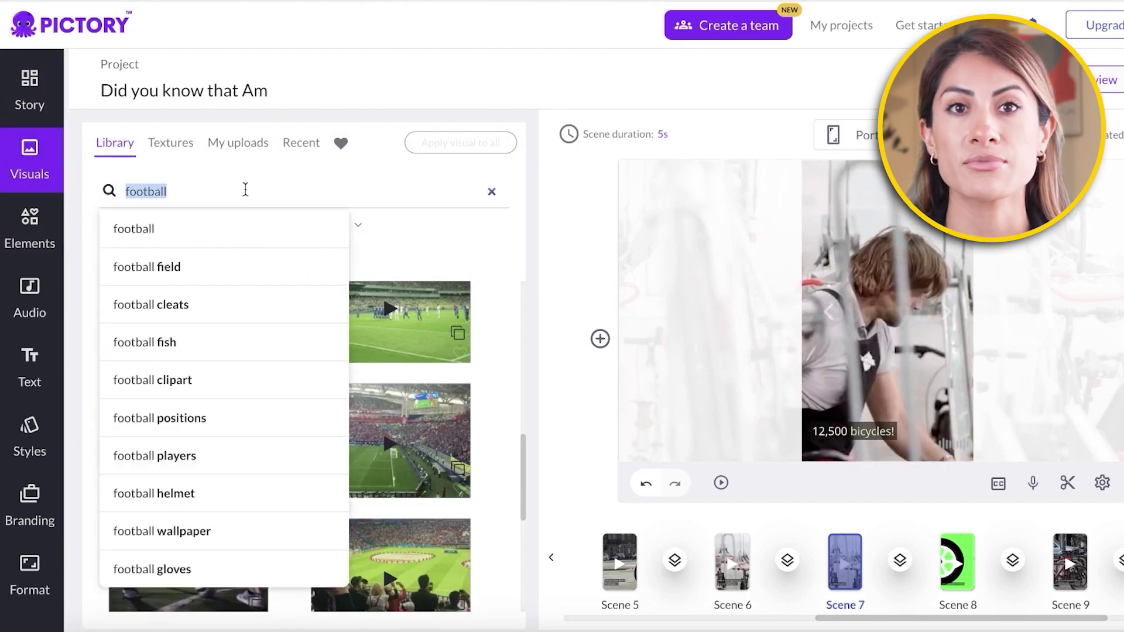
pyautogui.write('bicycle')
pyautogui.press('Return')
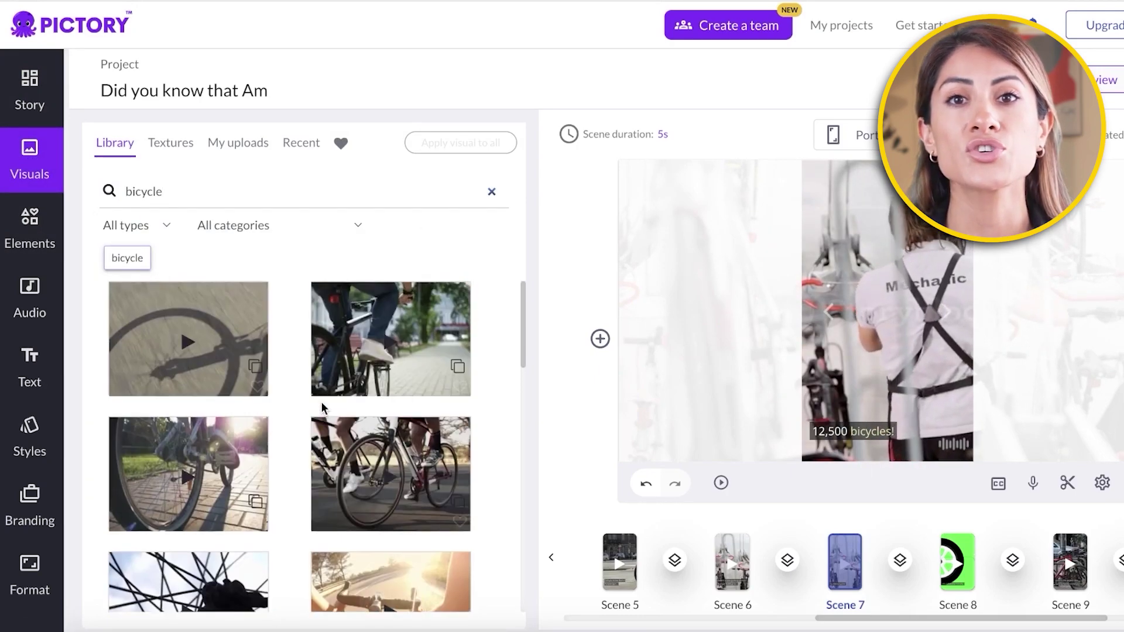
pyautogui.scroll(-5, 427, 357)
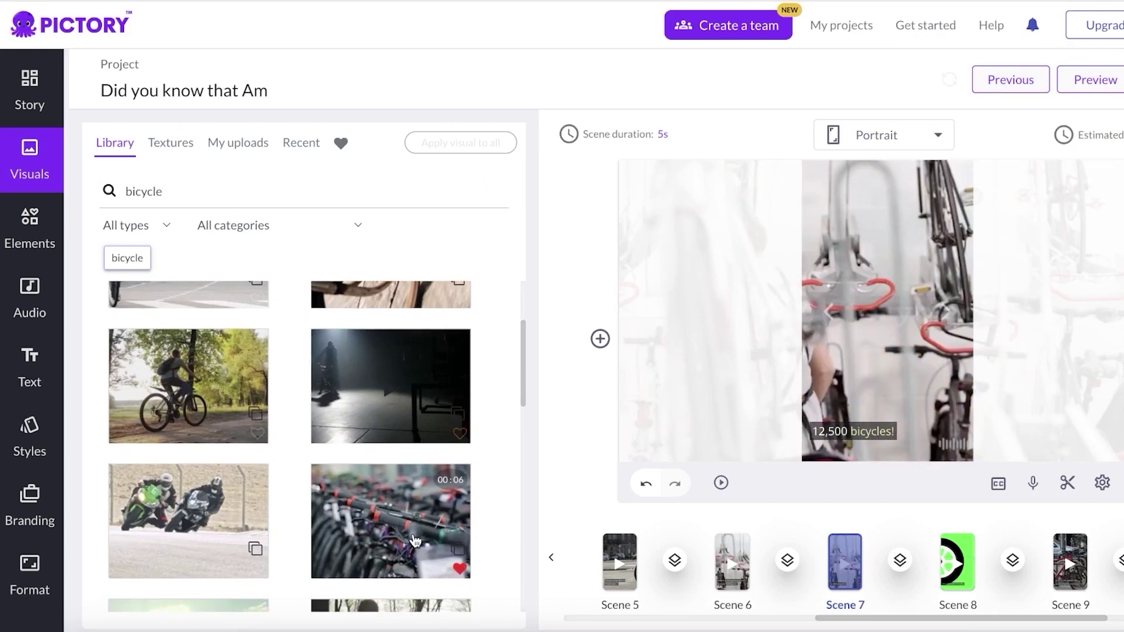
pyautogui.click(416, 541)
pyautogui.scroll(-4, 415, 527)
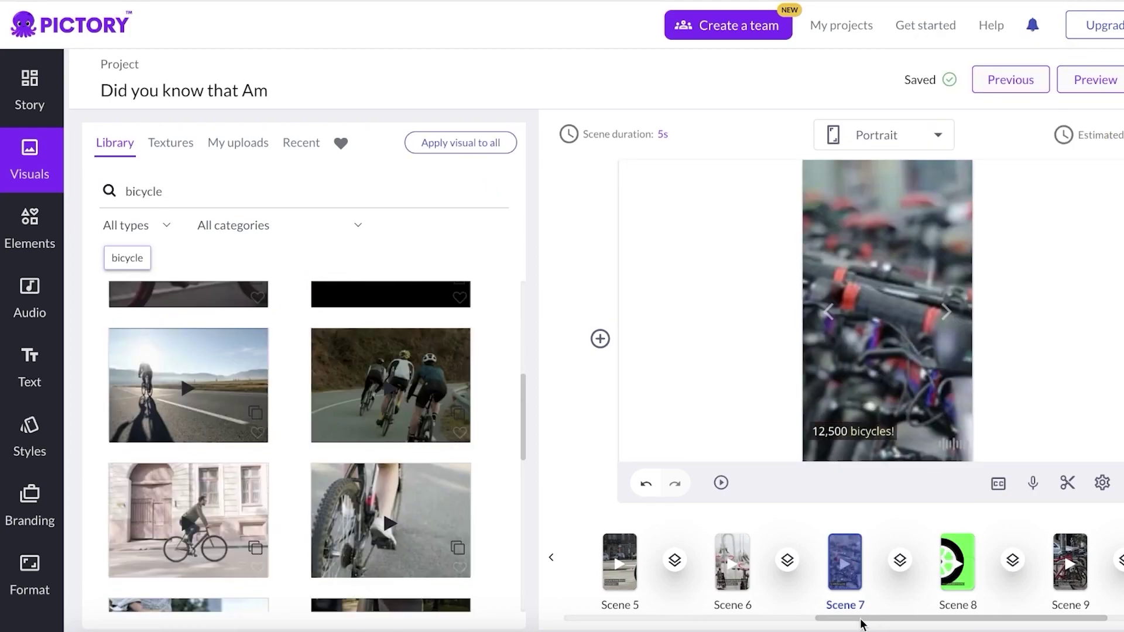
pyautogui.moveTo(862, 624); pyautogui.dragTo(771, 612)
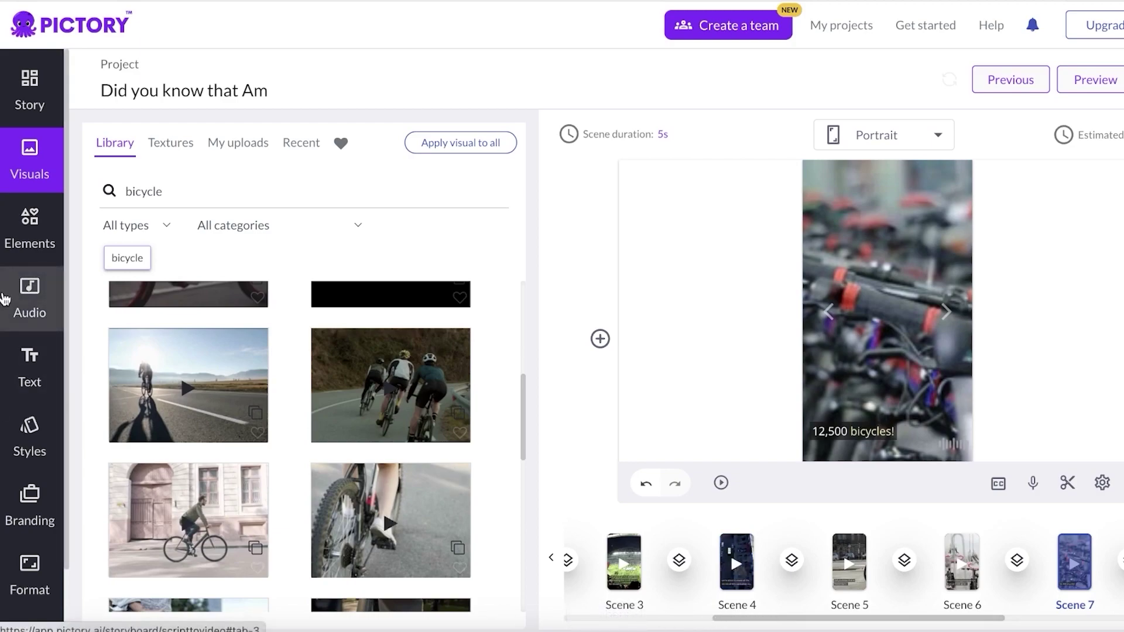
# Apply the Kimberly AI voice, then switch the narration to Ayanda, female South African English.
pyautogui.click(5, 297)
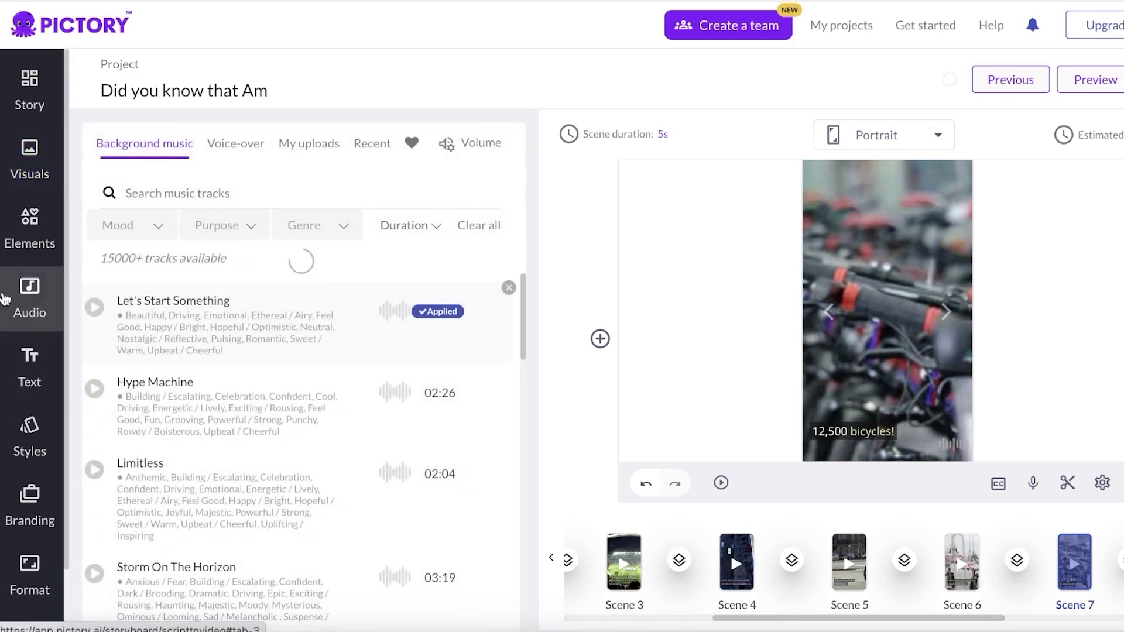
pyautogui.moveTo(234, 309)
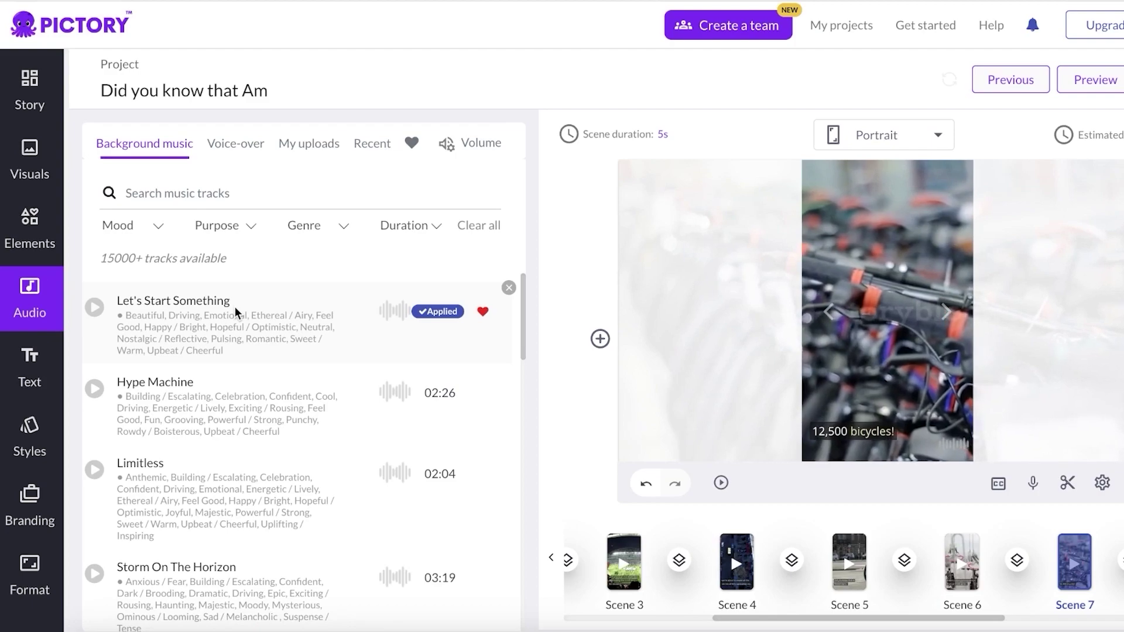
pyautogui.click(251, 151)
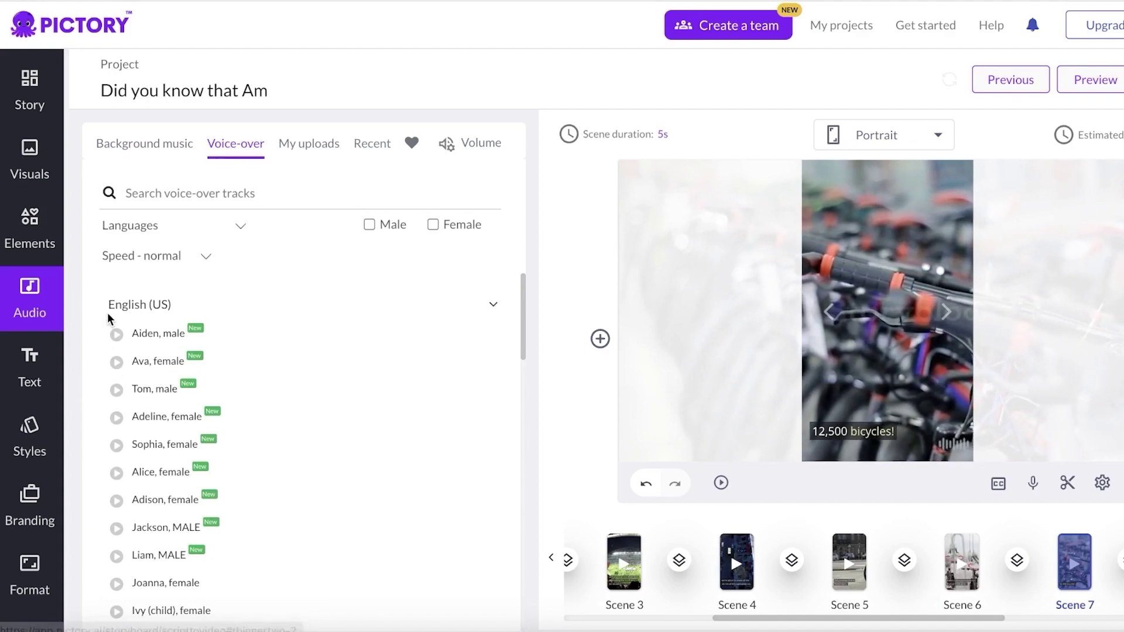
pyautogui.scroll(-5, 139, 530)
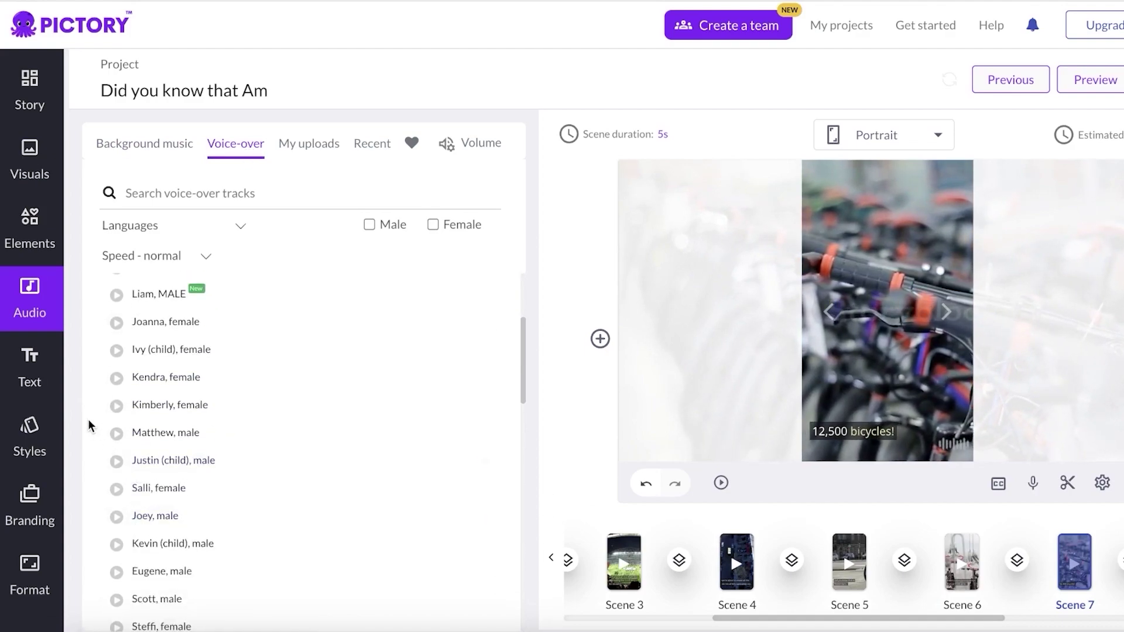
pyautogui.click(116, 405)
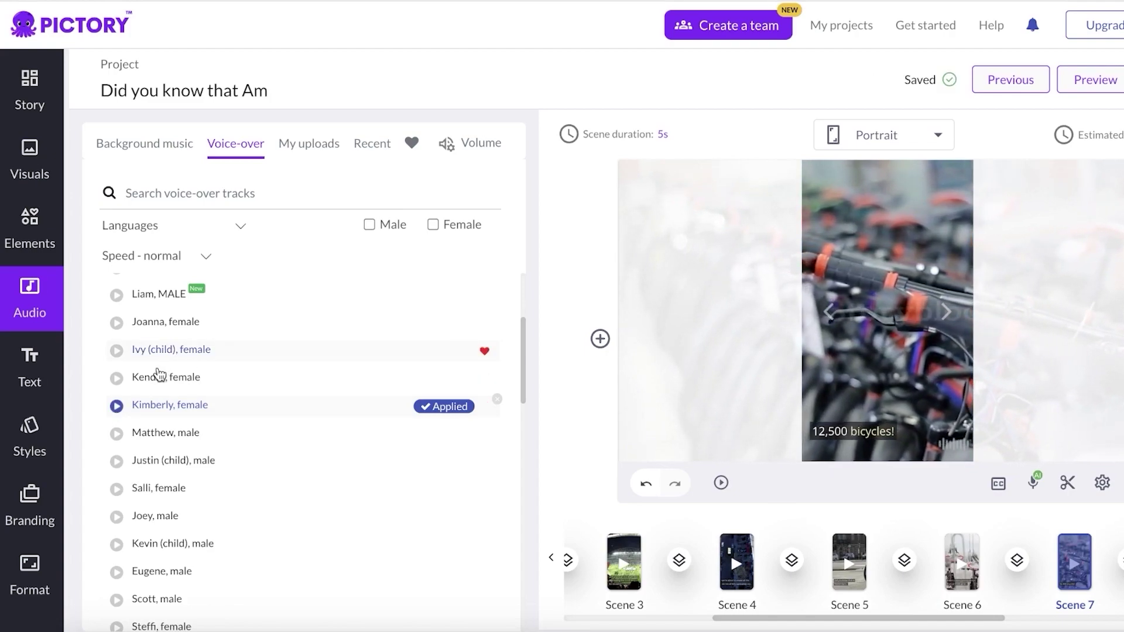
pyautogui.scroll(-15, 118, 442)
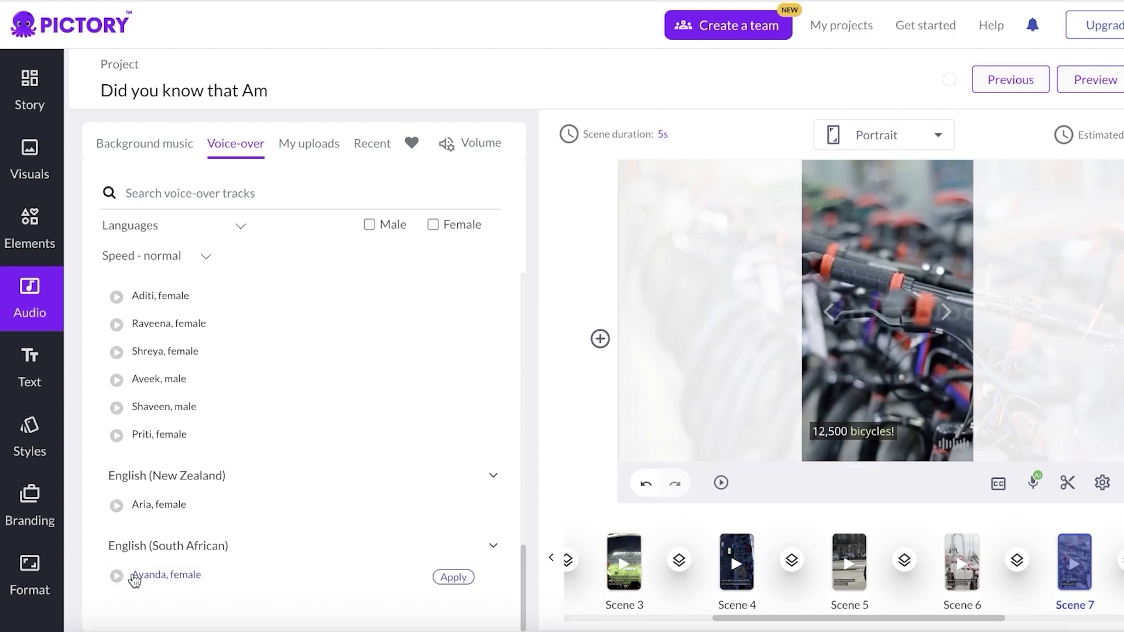
pyautogui.click(451, 583)
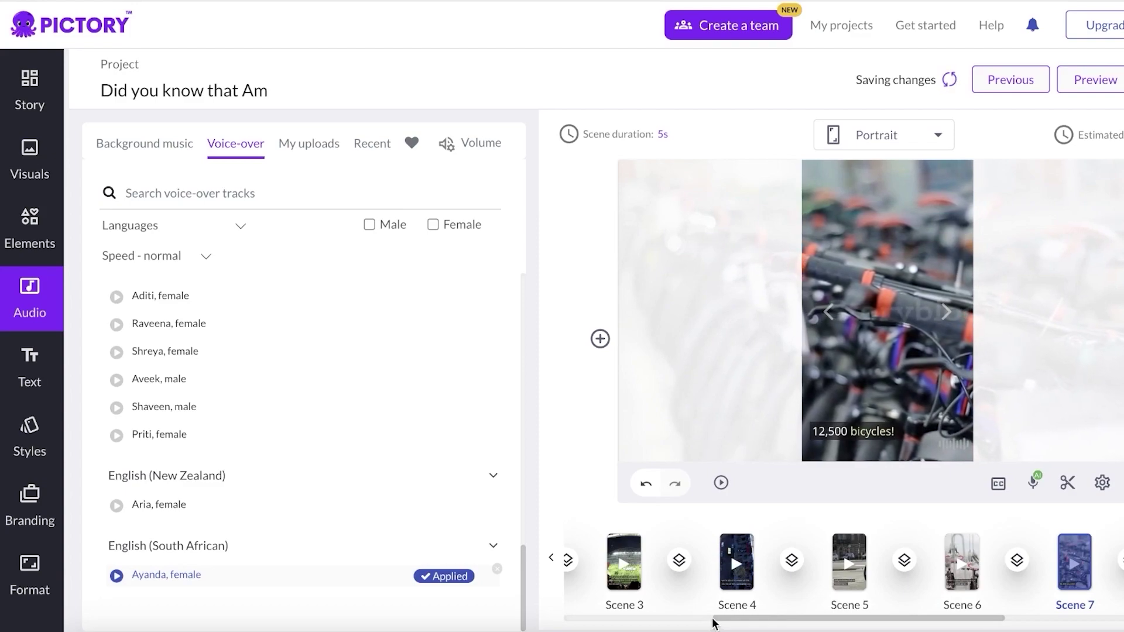
pyautogui.moveTo(715, 622); pyautogui.dragTo(603, 622)
pyautogui.scroll(5, 212, 394)
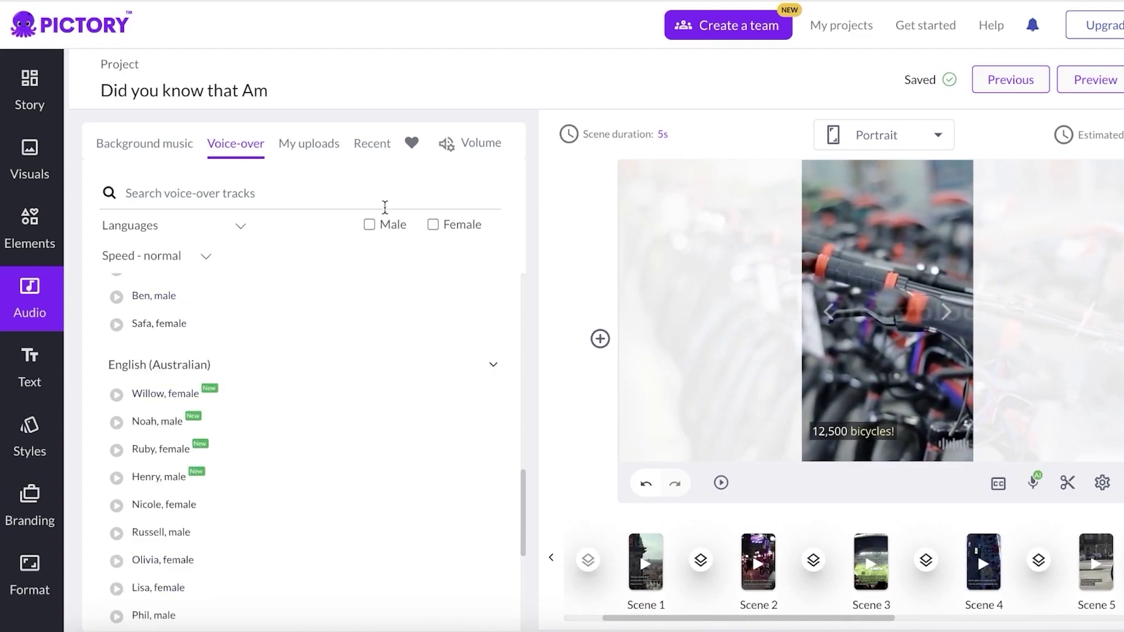
pyautogui.scroll(5, 305, 410)
pyautogui.click(185, 142)
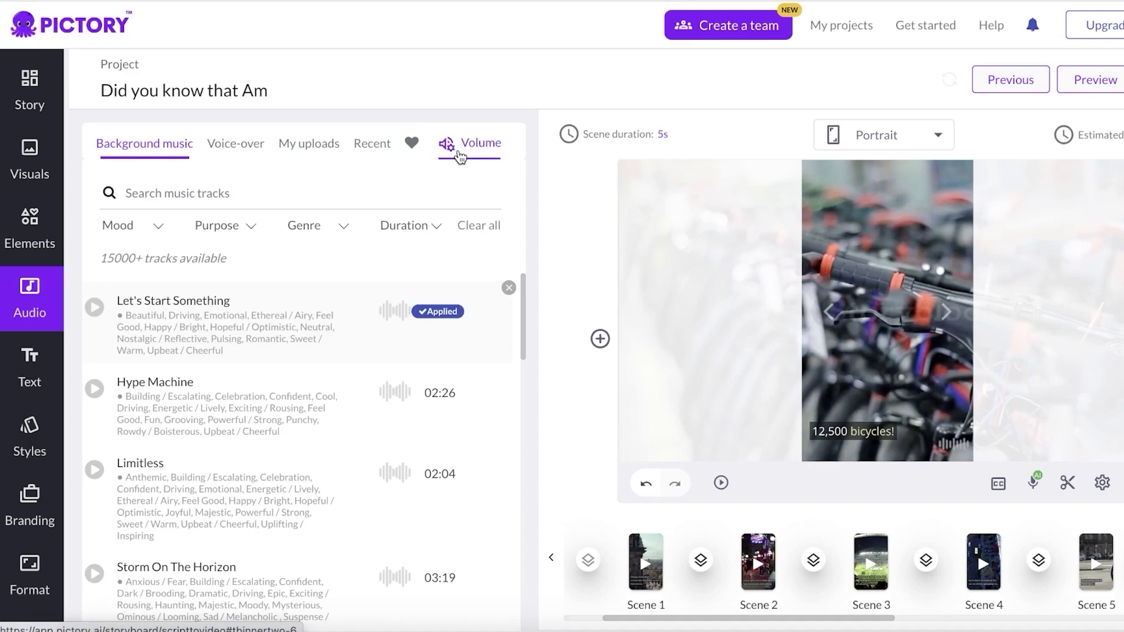
# Lower the background music volume to 4% under the 50% voice-over, then show the emoji elements.
pyautogui.click(451, 153)
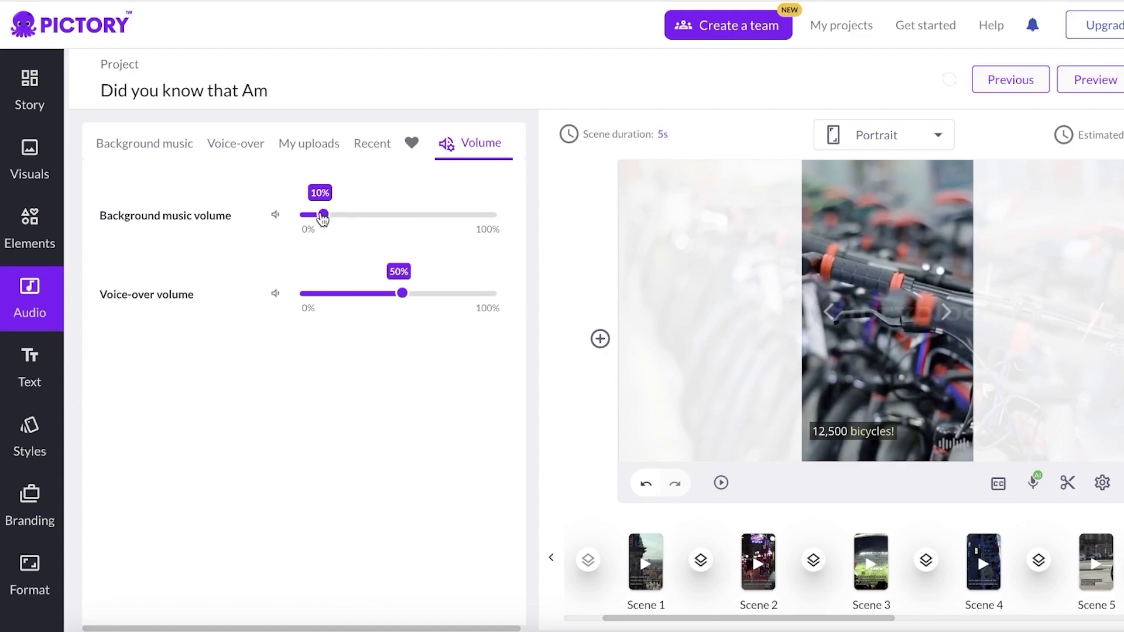
pyautogui.moveTo(323, 218); pyautogui.dragTo(311, 223)
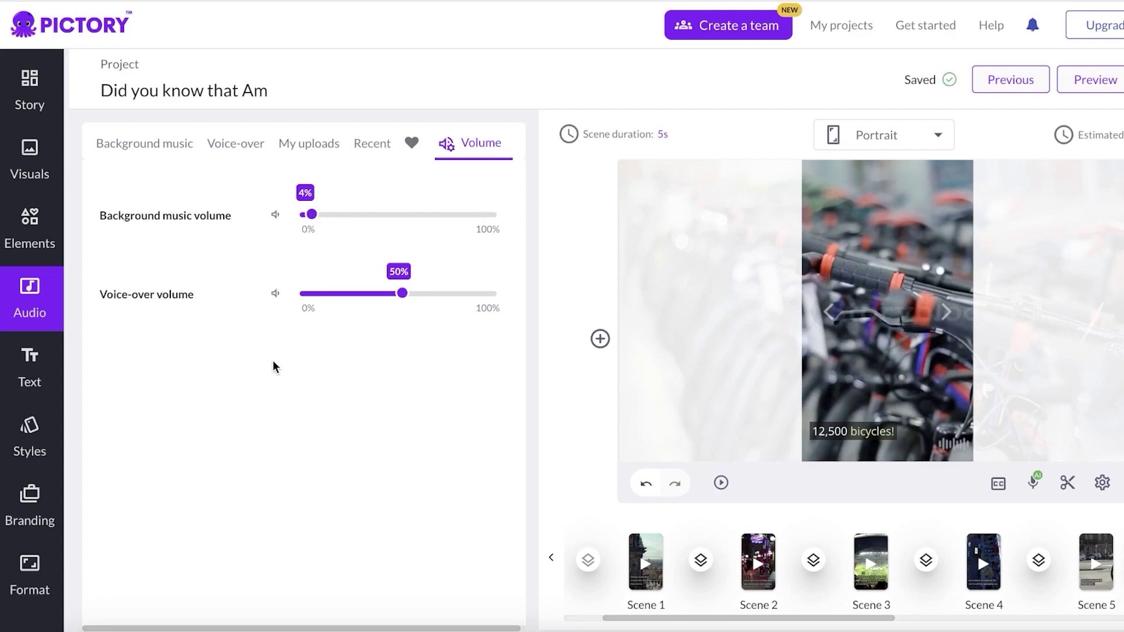
pyautogui.click(30, 228)
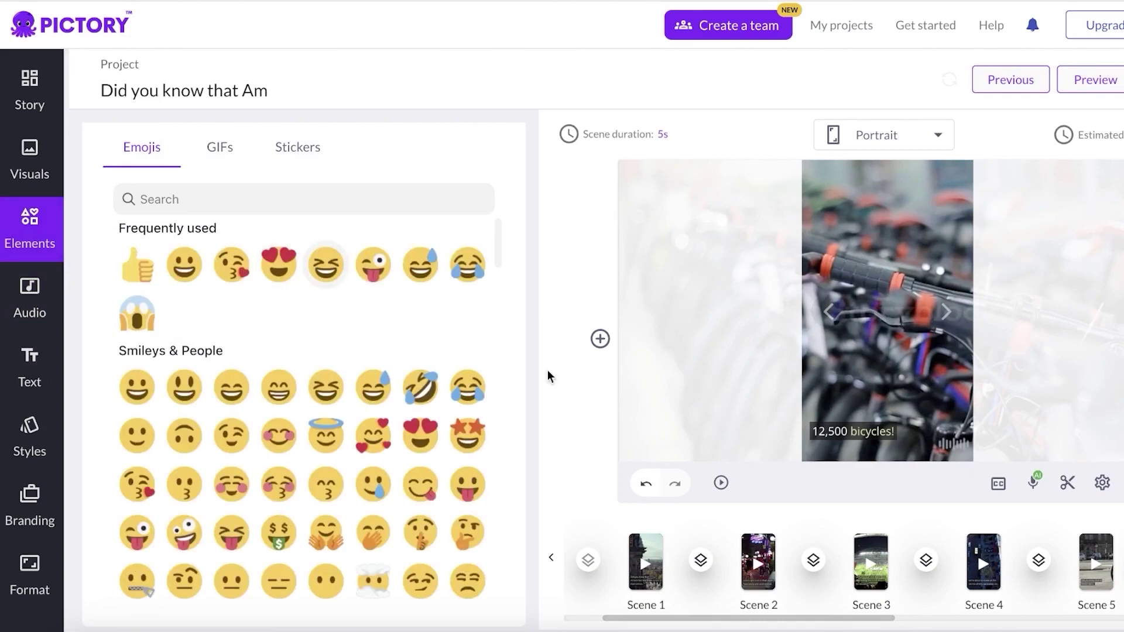
# Select the Scene 1 clock-tower scene and switch the Elements panel to GIFs.
pyautogui.click(635, 564)
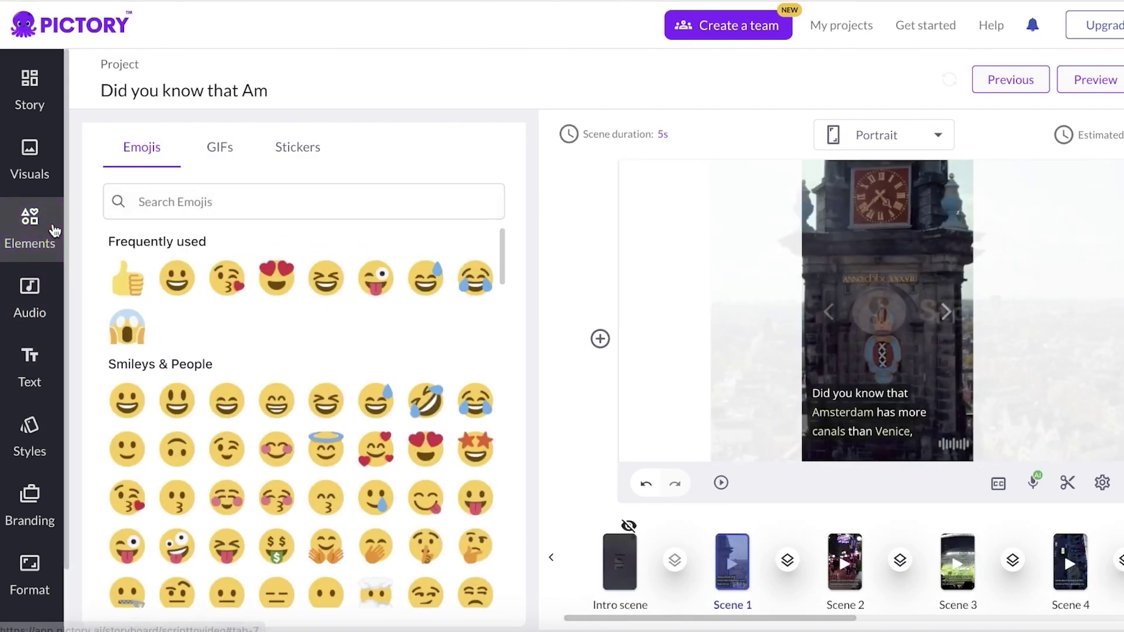
pyautogui.click(220, 150)
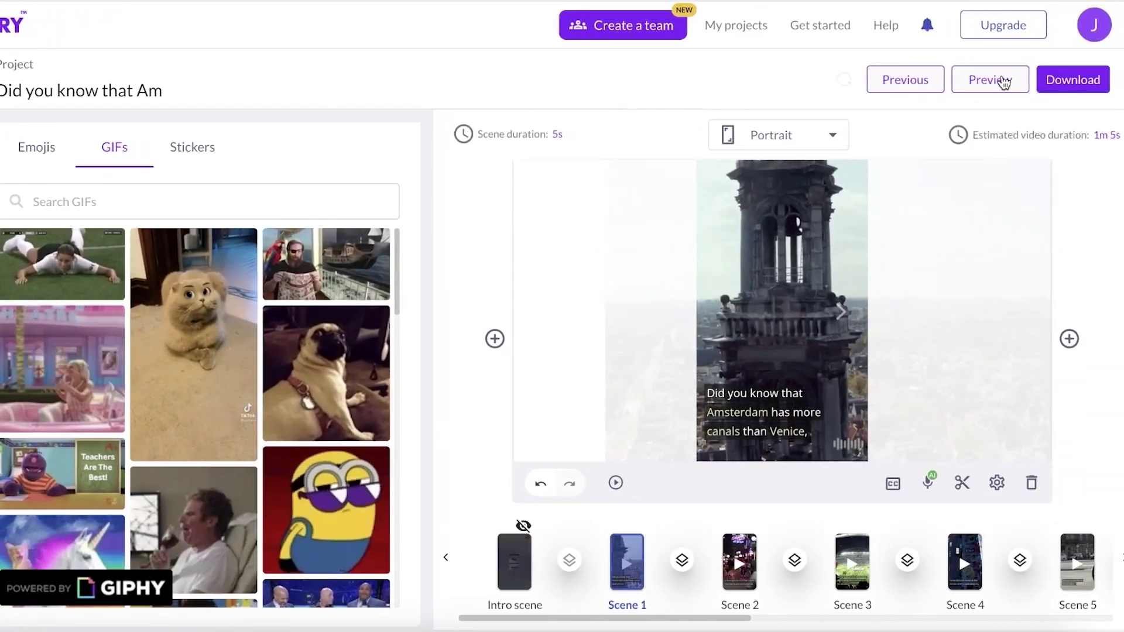
# Play the 48-second video preview, pause it at the bicycle scene, and close it.
pyautogui.click(1059, 80)
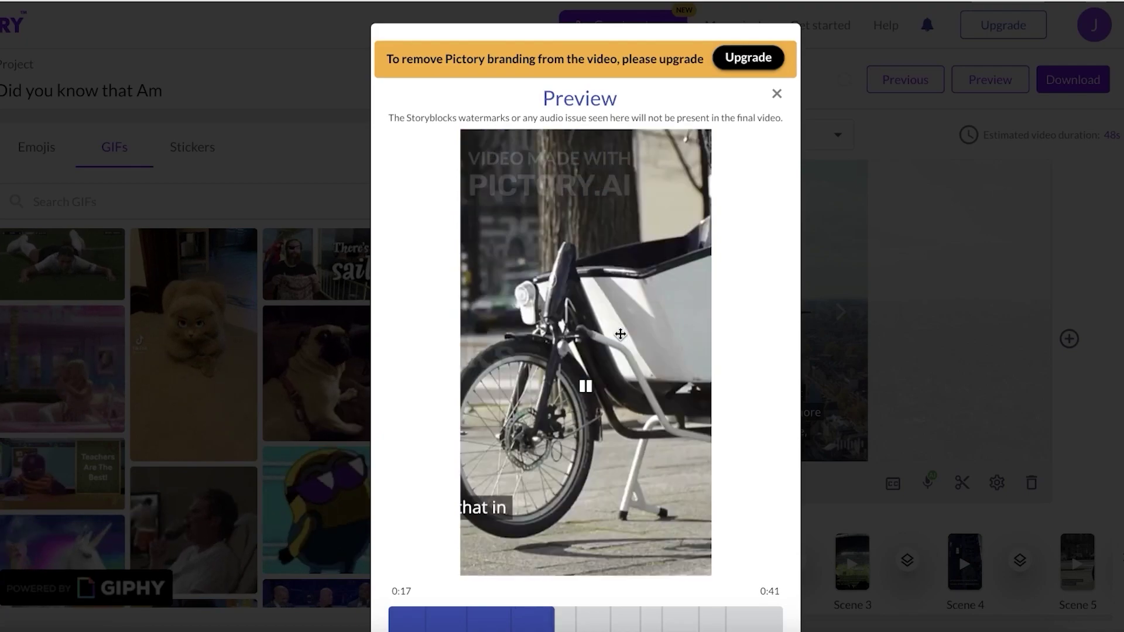
pyautogui.click(623, 373)
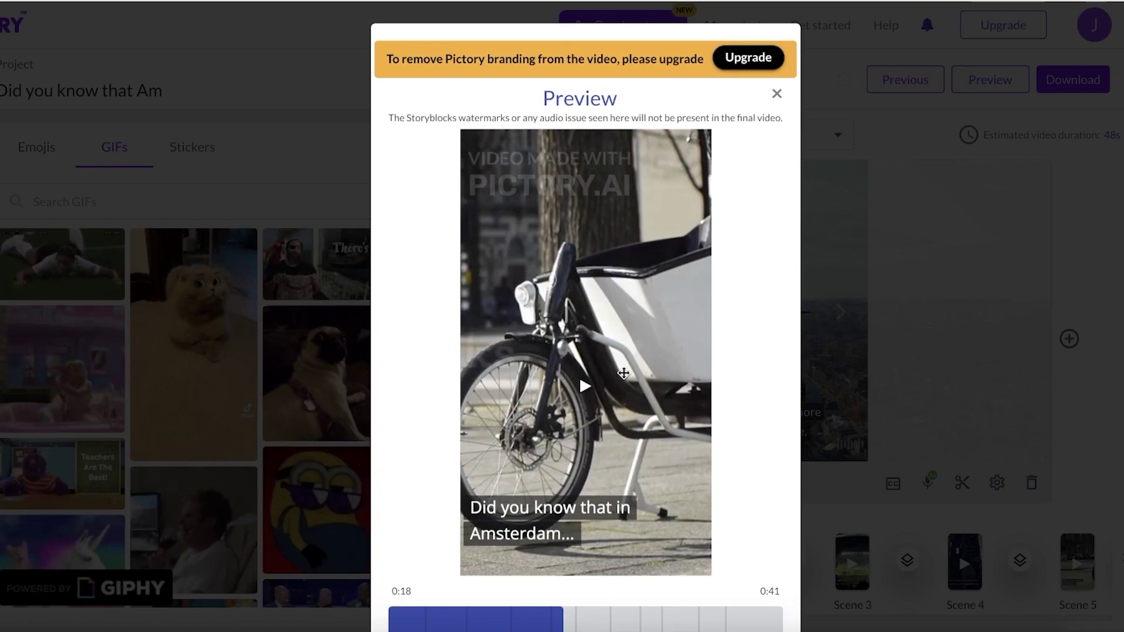
pyautogui.press('Escape')
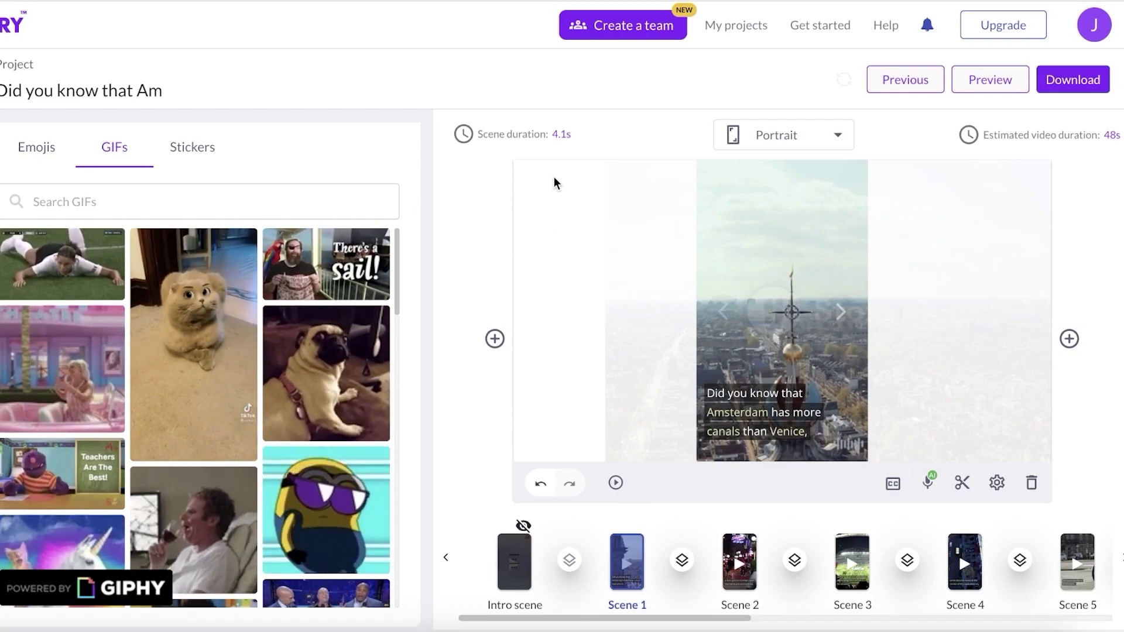
# Shorten Scene 1's timing to 4.6 seconds and play the preview again.
pyautogui.click(566, 135)
pyautogui.click(533, 199)
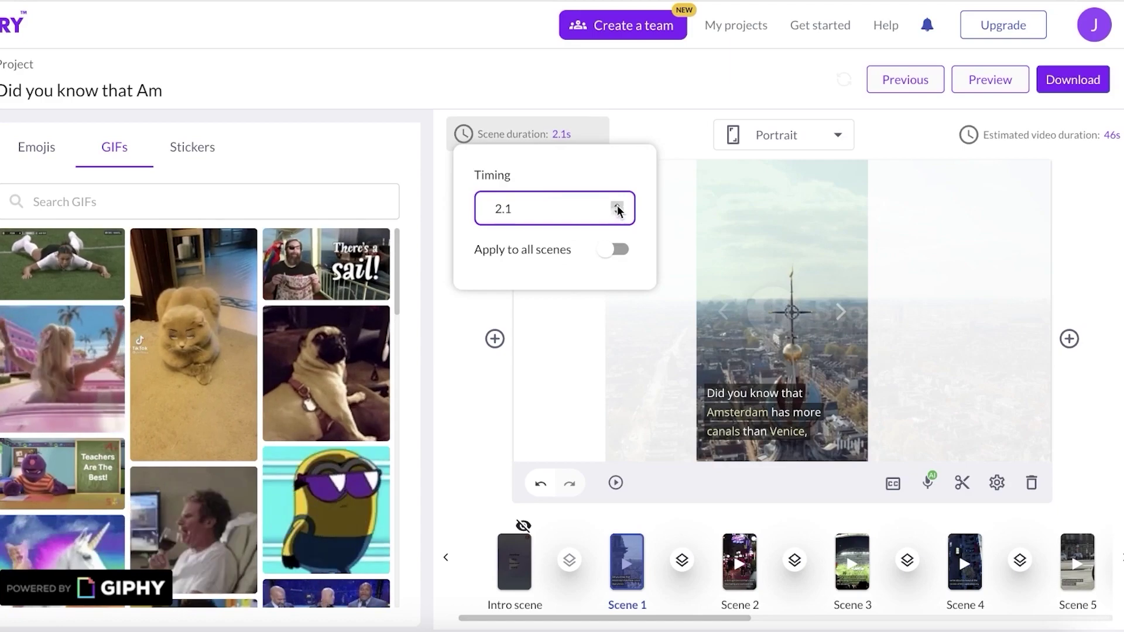
pyautogui.click(620, 215)
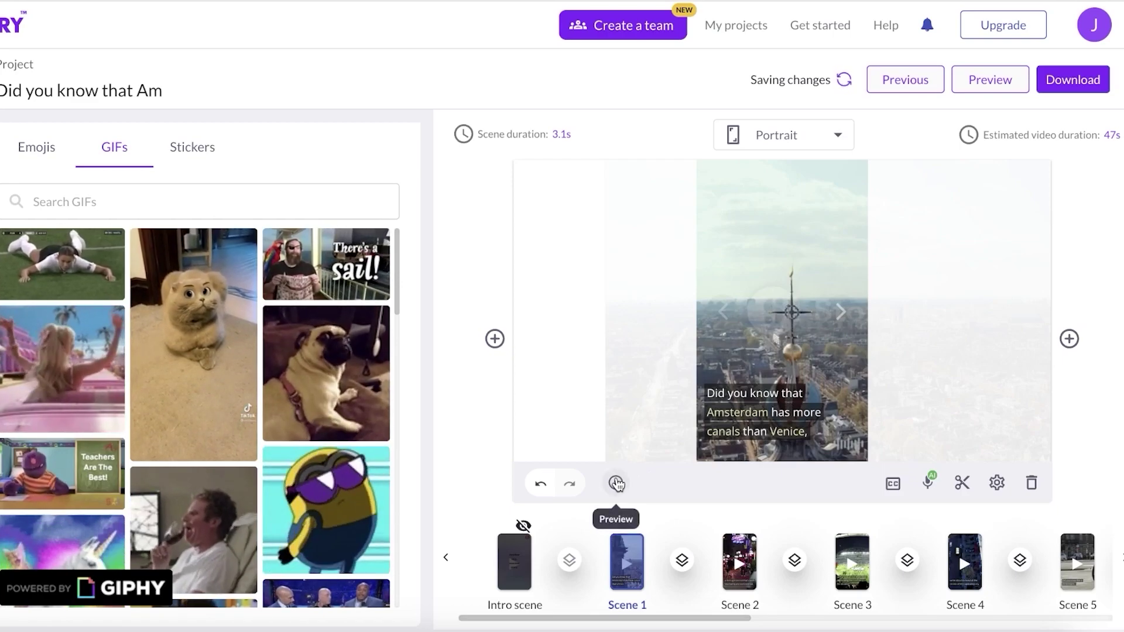
pyautogui.click(616, 484)
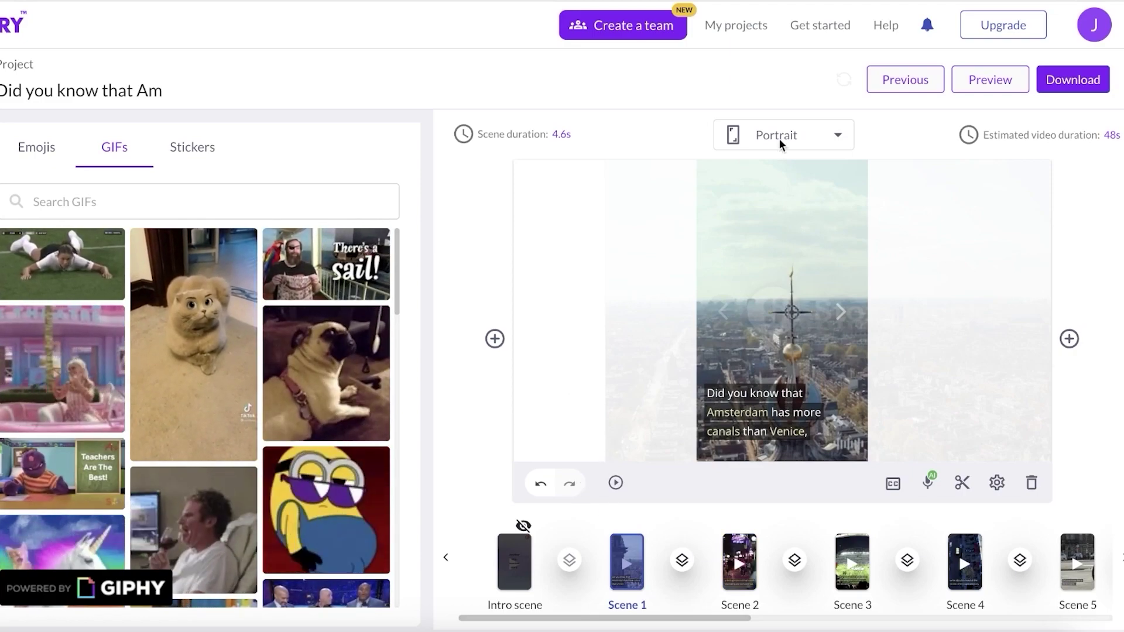
# Download the Amsterdam project as a video file, starting its generation.
pyautogui.click(1082, 82)
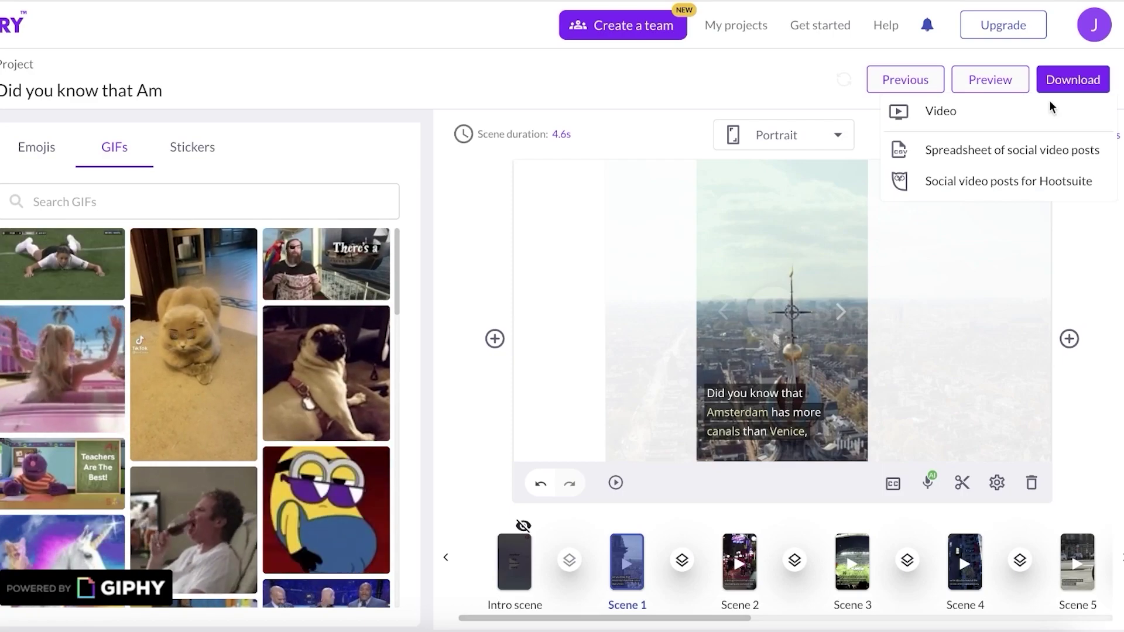
pyautogui.click(1042, 117)
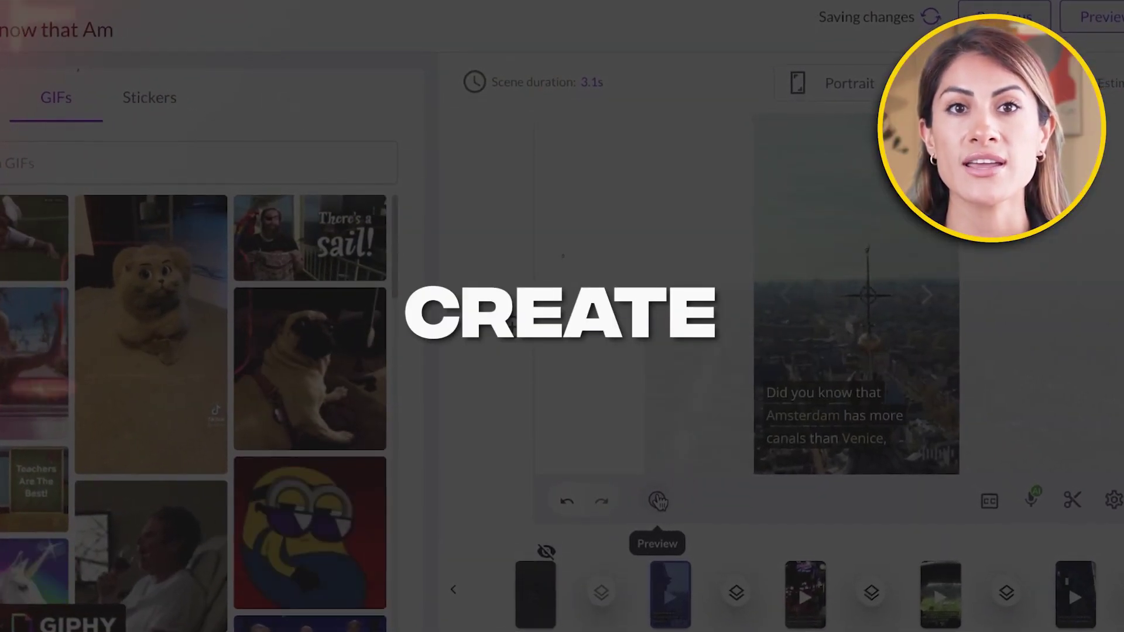
pyautogui.click(653, 490)
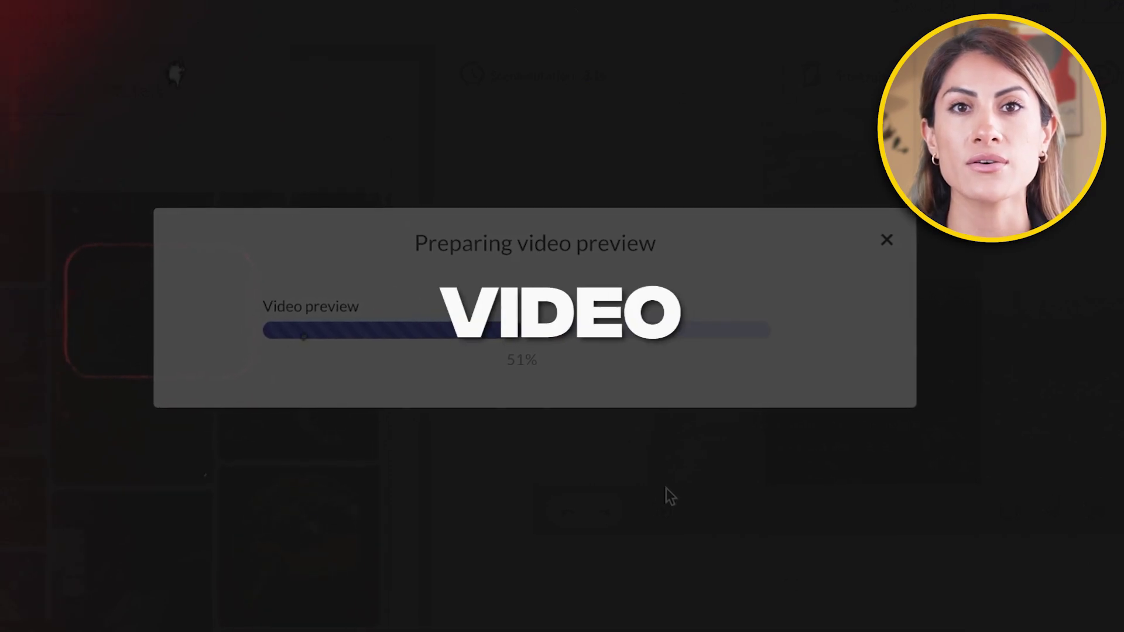